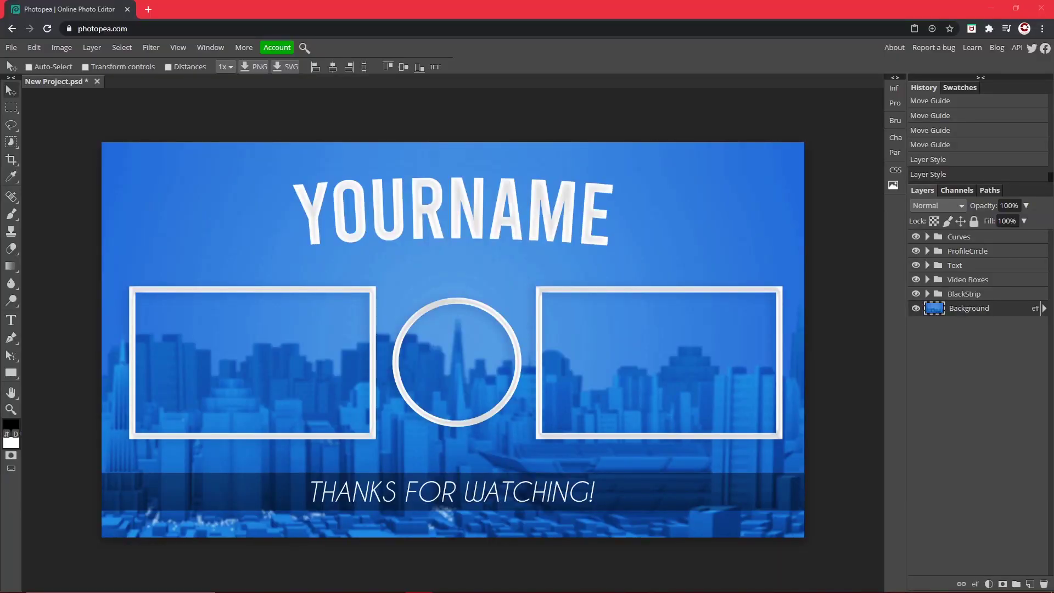
# Check RightSquare's visibility inside Video Boxes, then reveal the Text group's caption and YOURNAME layers.
pyautogui.click(985, 250)
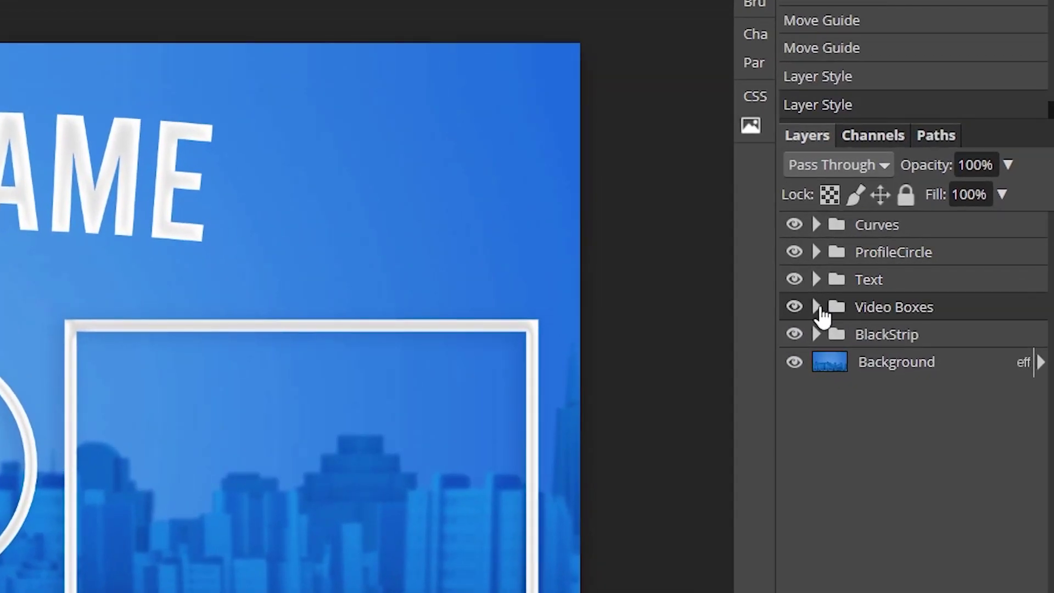
pyautogui.click(818, 307)
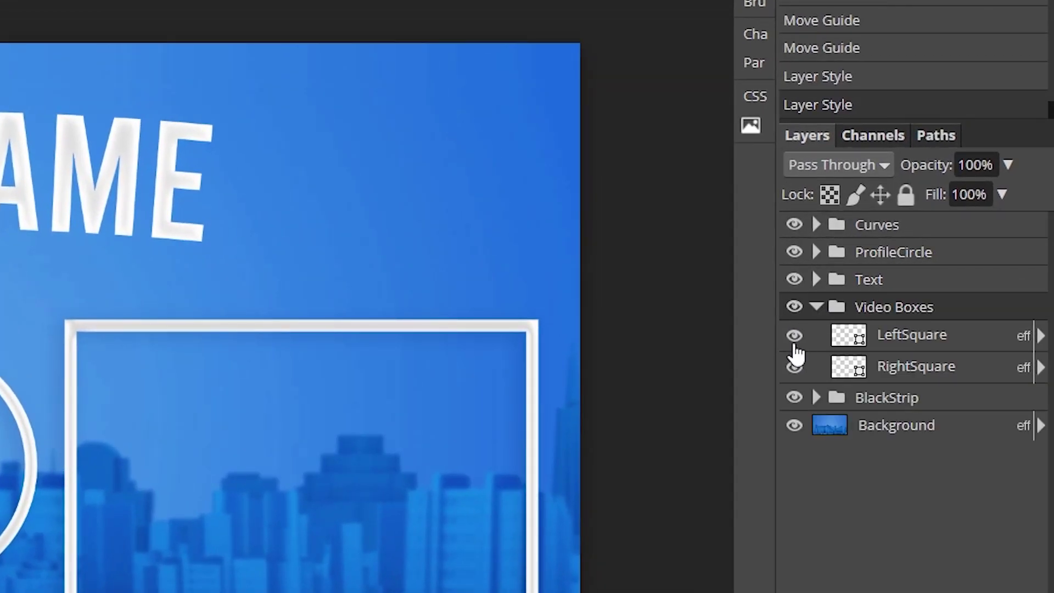
pyautogui.click(795, 367)
pyautogui.click(794, 366)
pyautogui.click(816, 307)
pyautogui.click(816, 281)
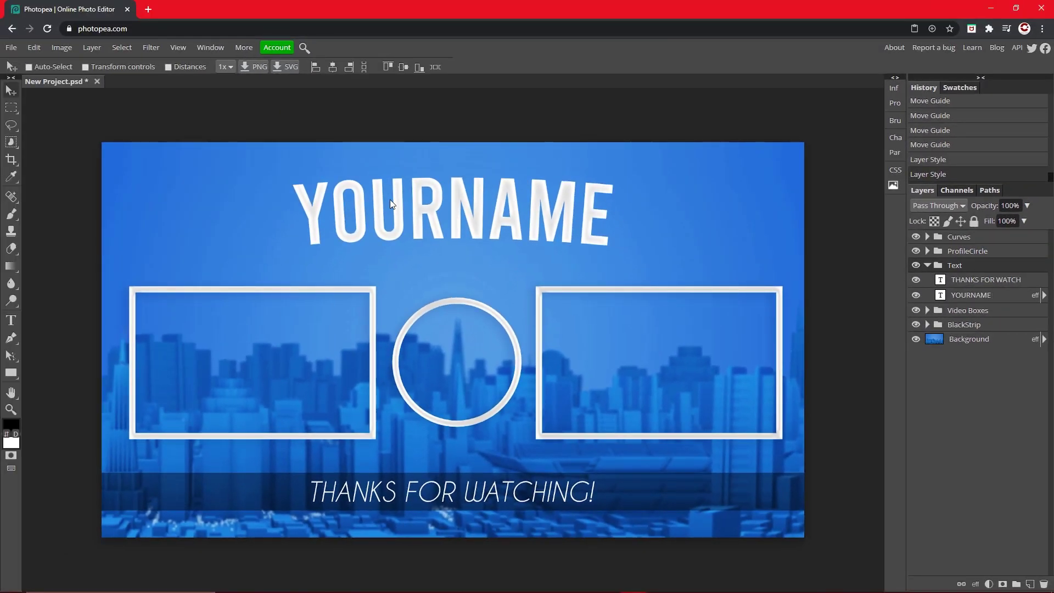
# Change the YOURNAME title to 'CAMBIT CREATES' and centre it above the boxes.
pyautogui.doubleClick(424, 219)
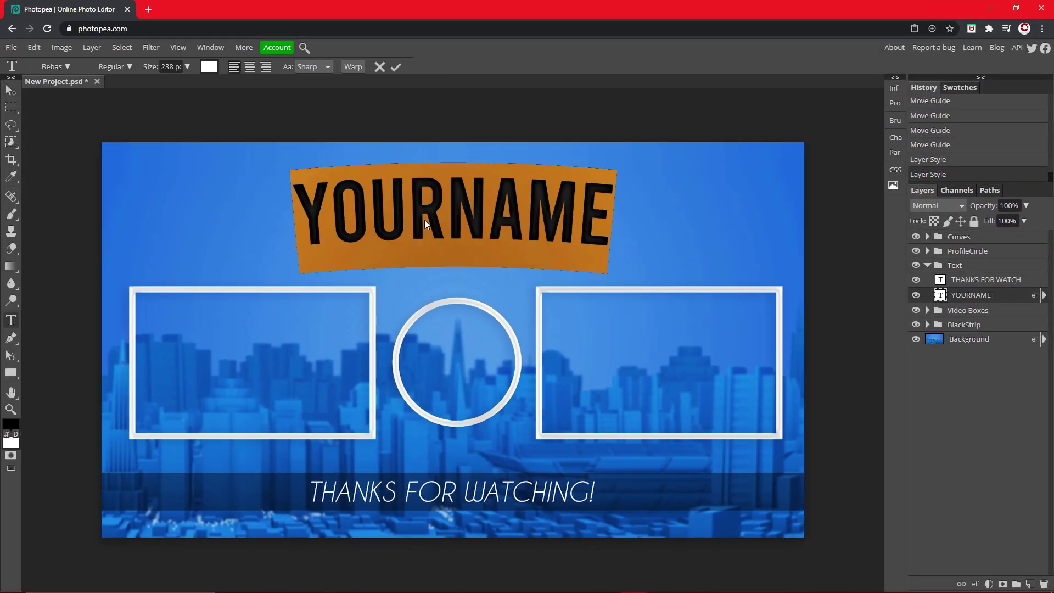
pyautogui.write('CAMBI')
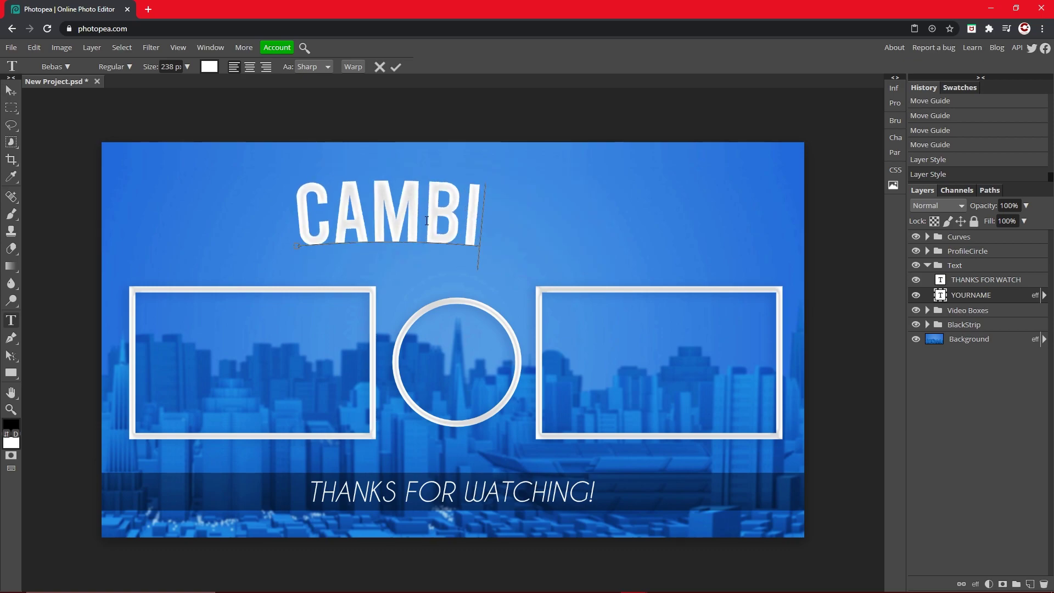
pyautogui.write('T CREATES')
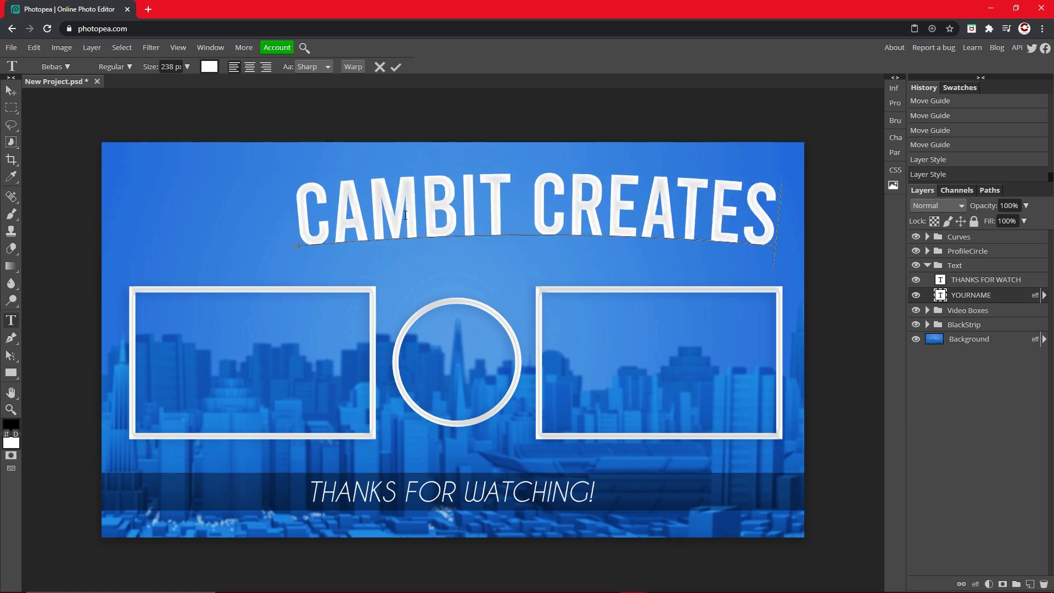
pyautogui.click(395, 67)
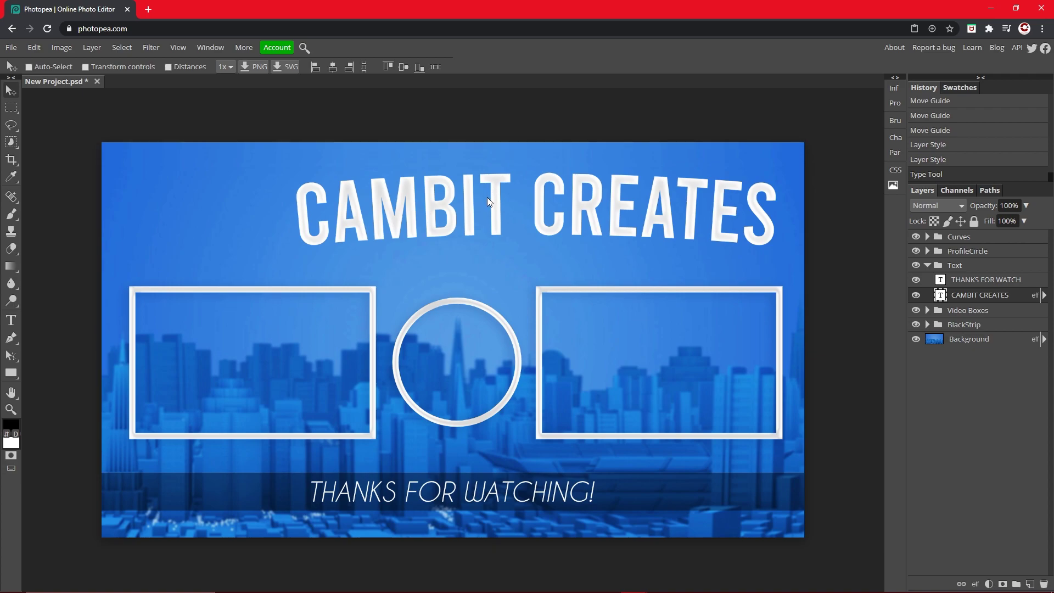
pyautogui.moveTo(496, 202); pyautogui.dragTo(413, 208)
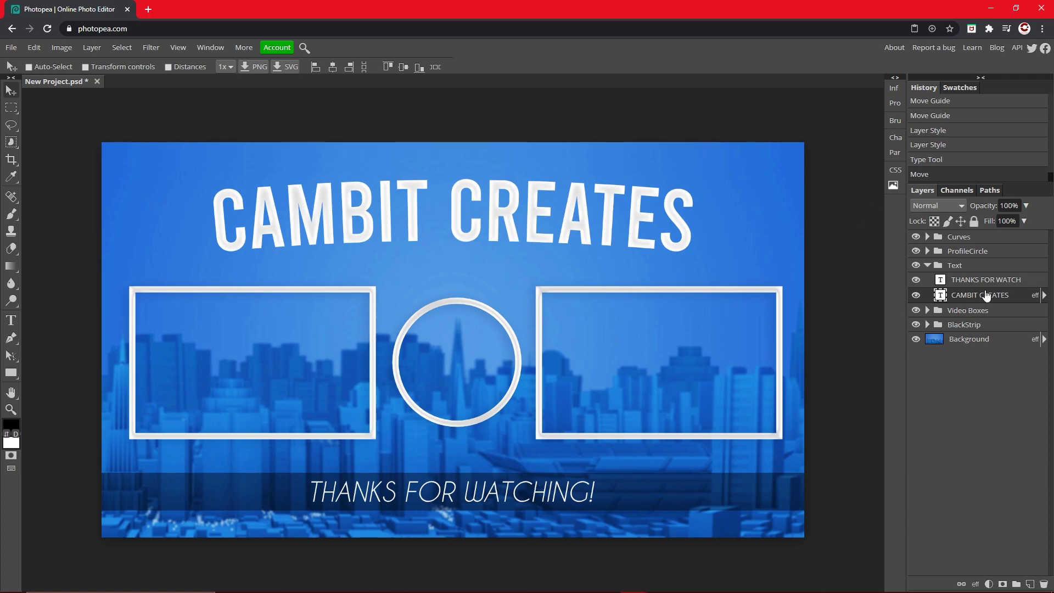
# Replace the bottom caption with 'Dont forget to subscribe' and centre it in the dark strip.
pyautogui.doubleClick(413, 498)
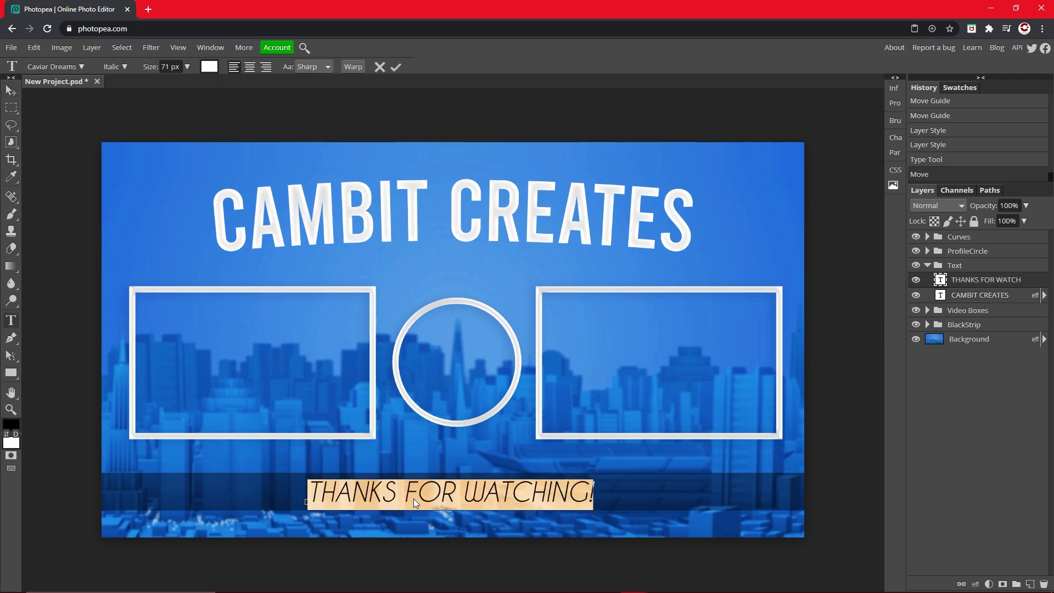
pyautogui.write('Don')
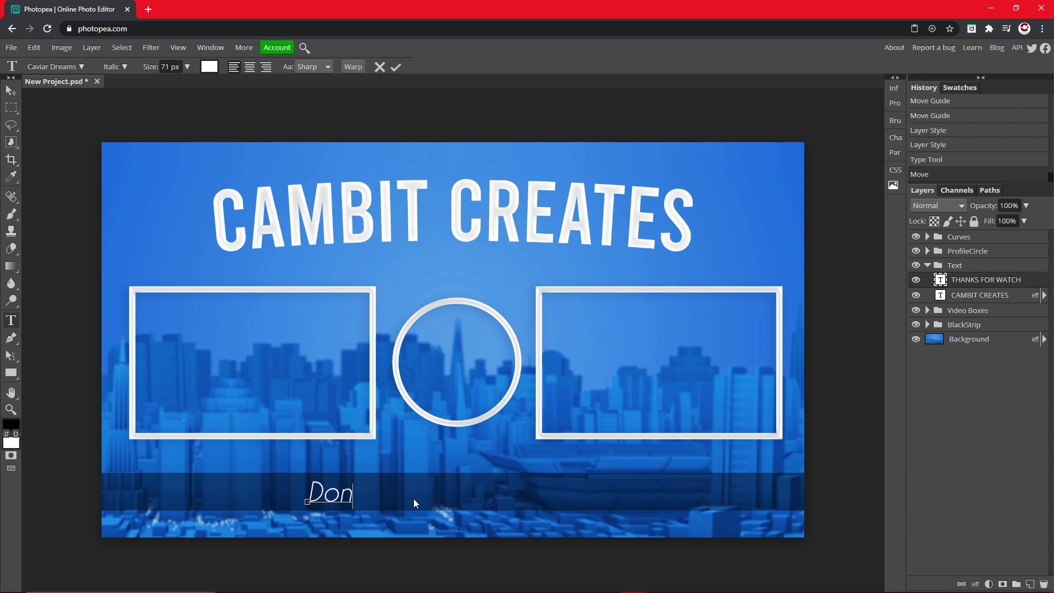
pyautogui.write('t forget to ')
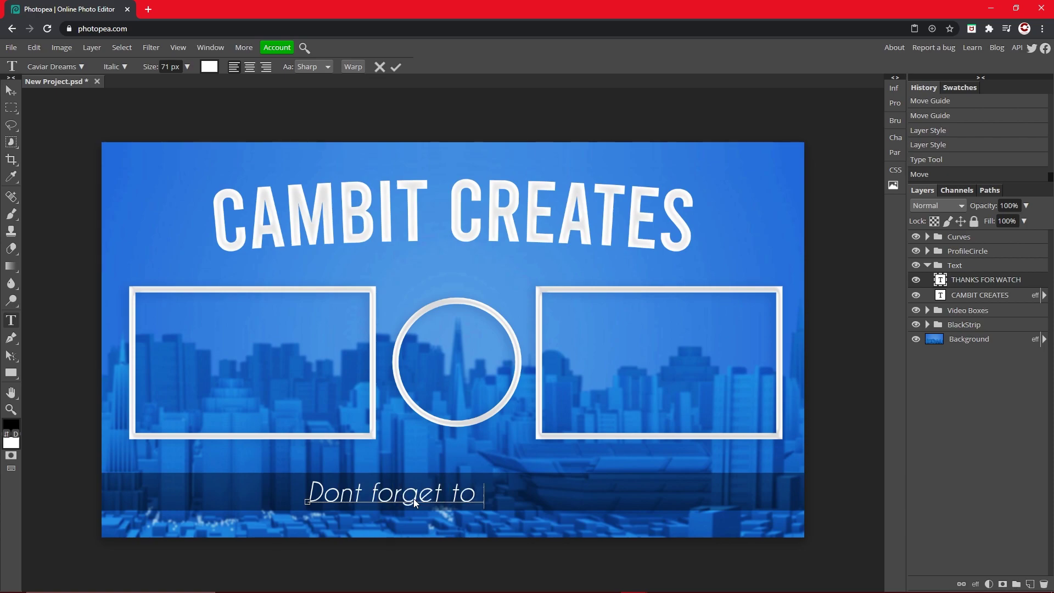
pyautogui.write('subscribe!')
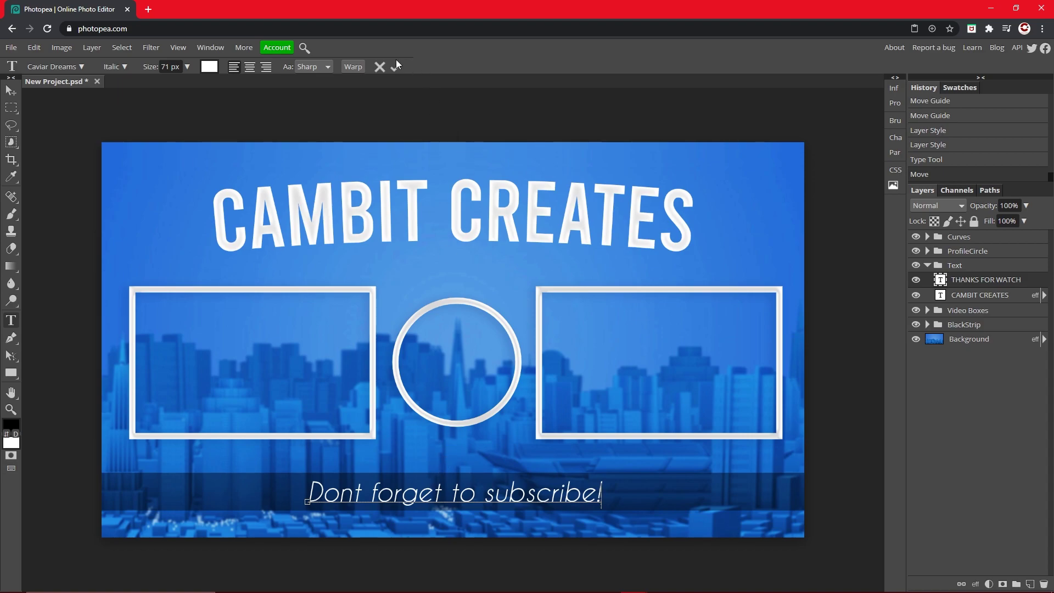
pyautogui.click(395, 66)
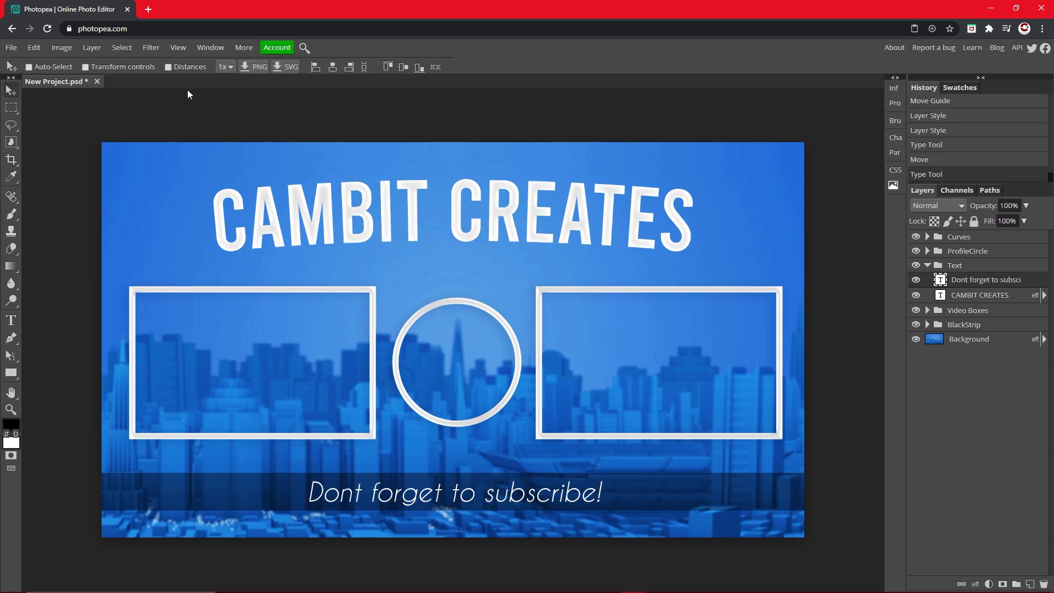
pyautogui.moveTo(506, 497); pyautogui.dragTo(507, 496)
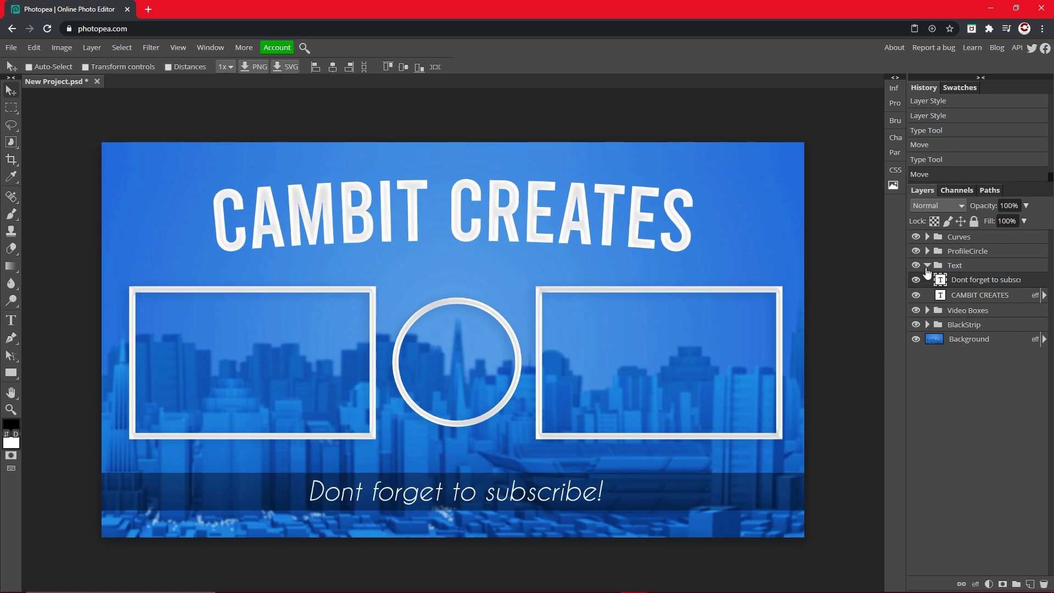
# Give the LeftSquare video box a red ff0000 colour overlay.
pyautogui.click(927, 265)
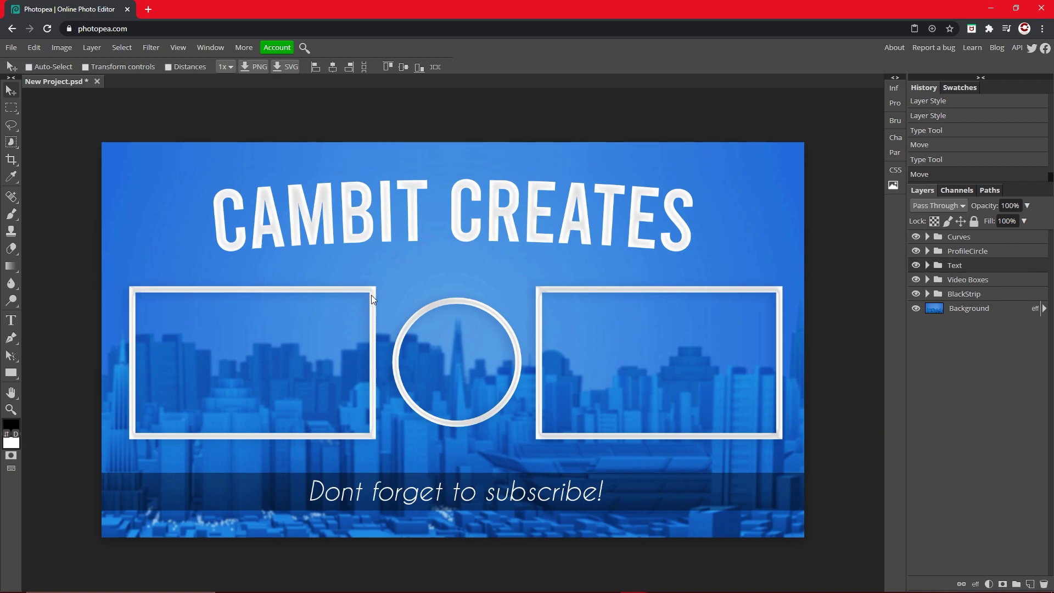
pyautogui.click(927, 280)
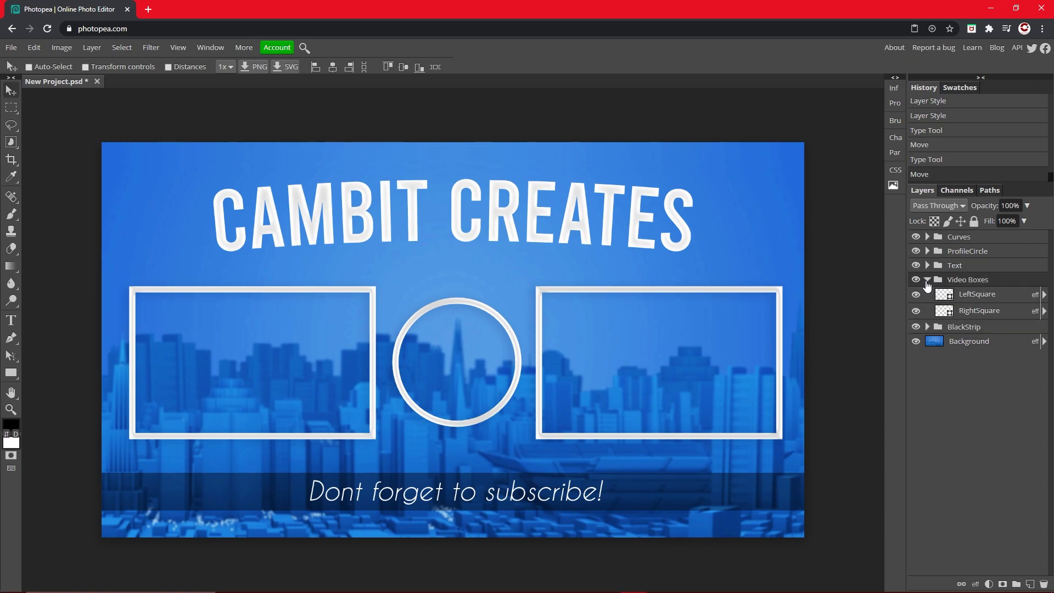
pyautogui.doubleClick(995, 295)
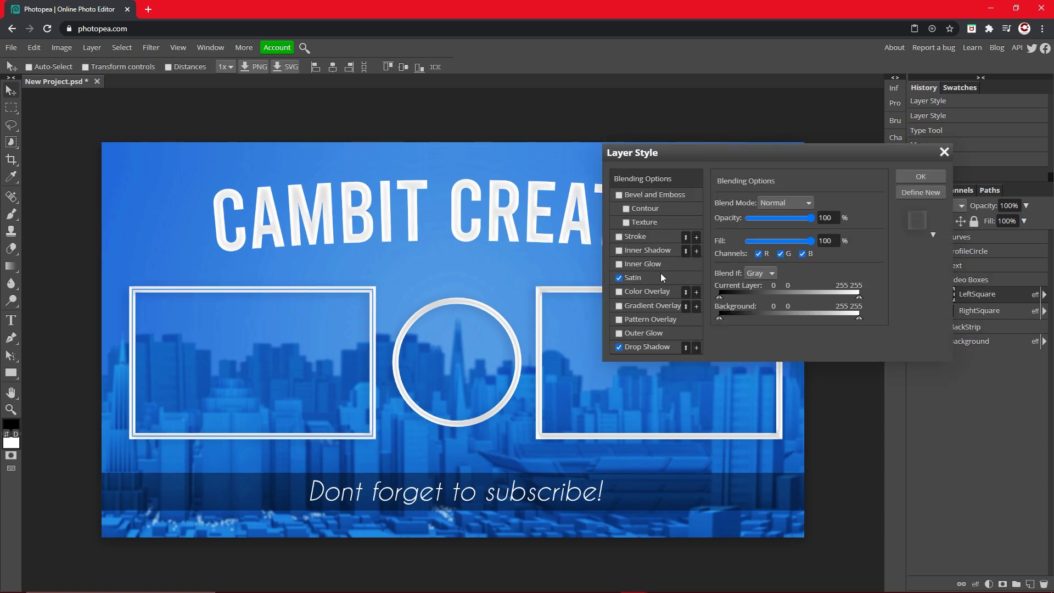
pyautogui.click(619, 291)
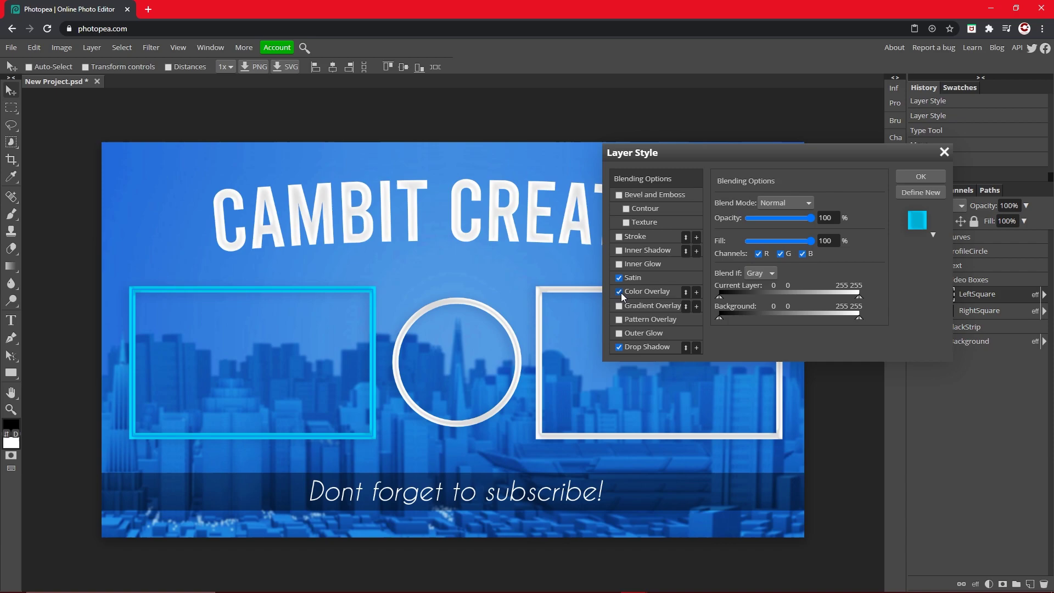
pyautogui.click(631, 291)
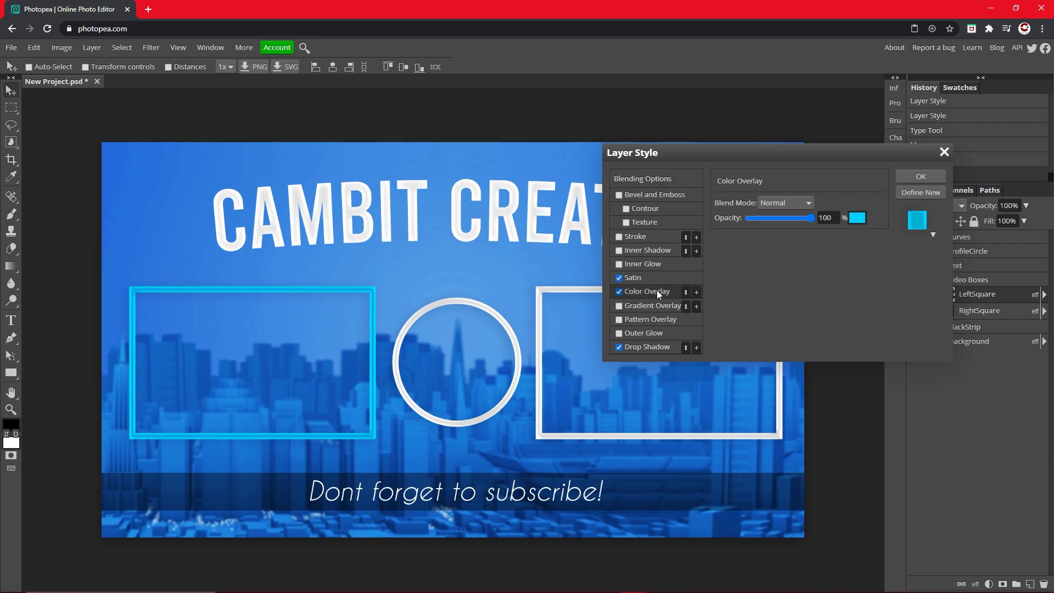
pyautogui.click(857, 219)
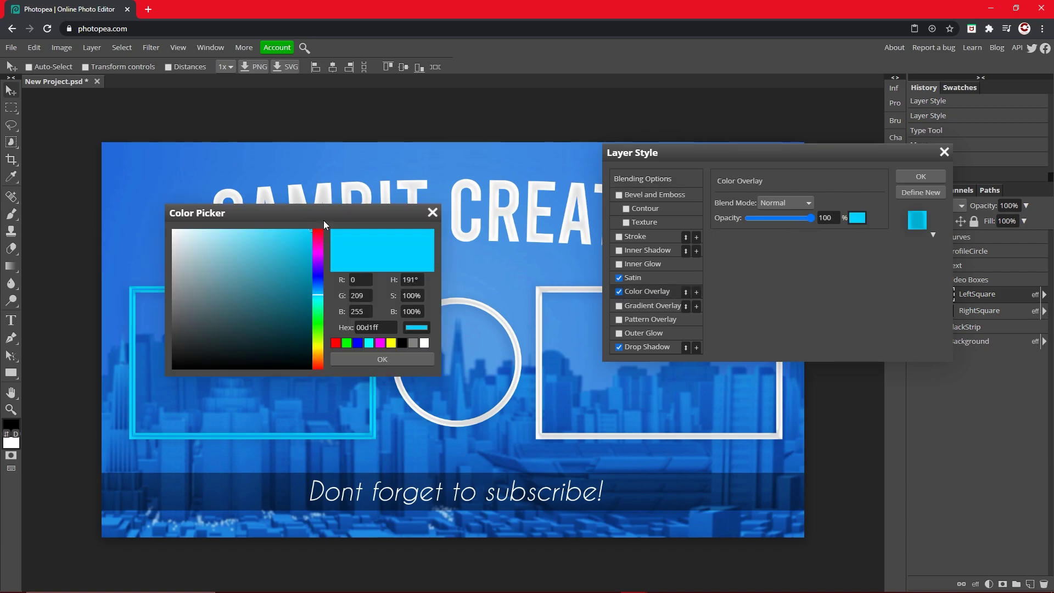
pyautogui.moveTo(318, 230); pyautogui.dragTo(327, 171)
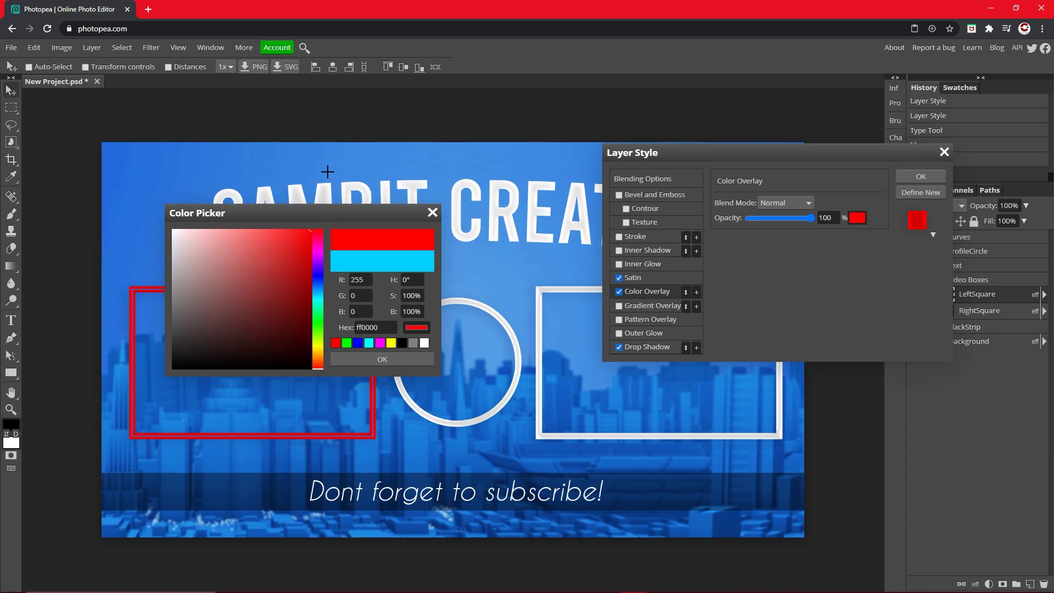
pyautogui.click(384, 359)
pyautogui.click(921, 176)
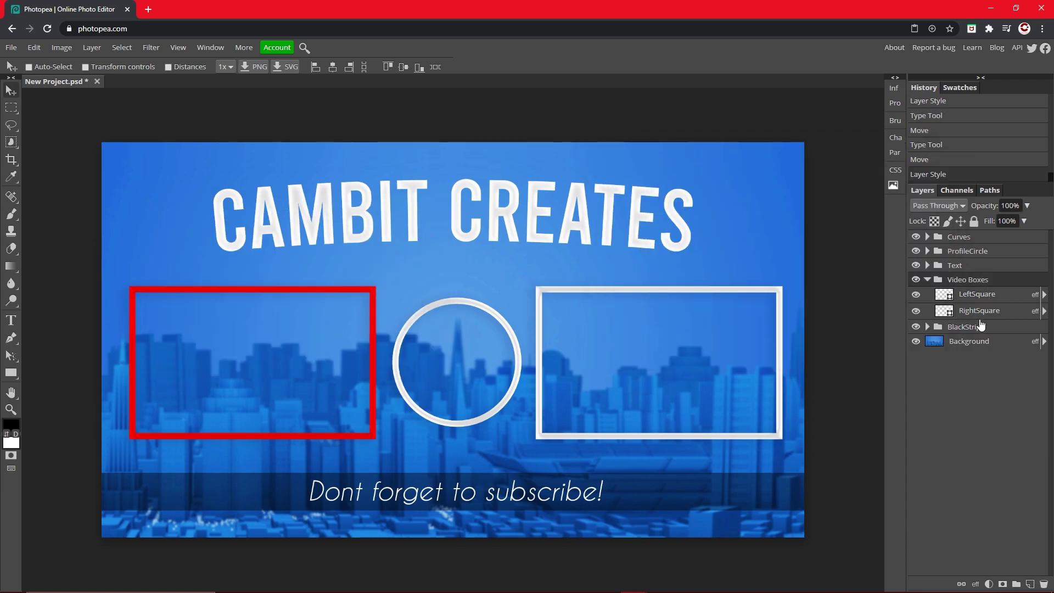
# Apply the same red colour overlay to the RightSquare video box.
pyautogui.doubleClick(1008, 311)
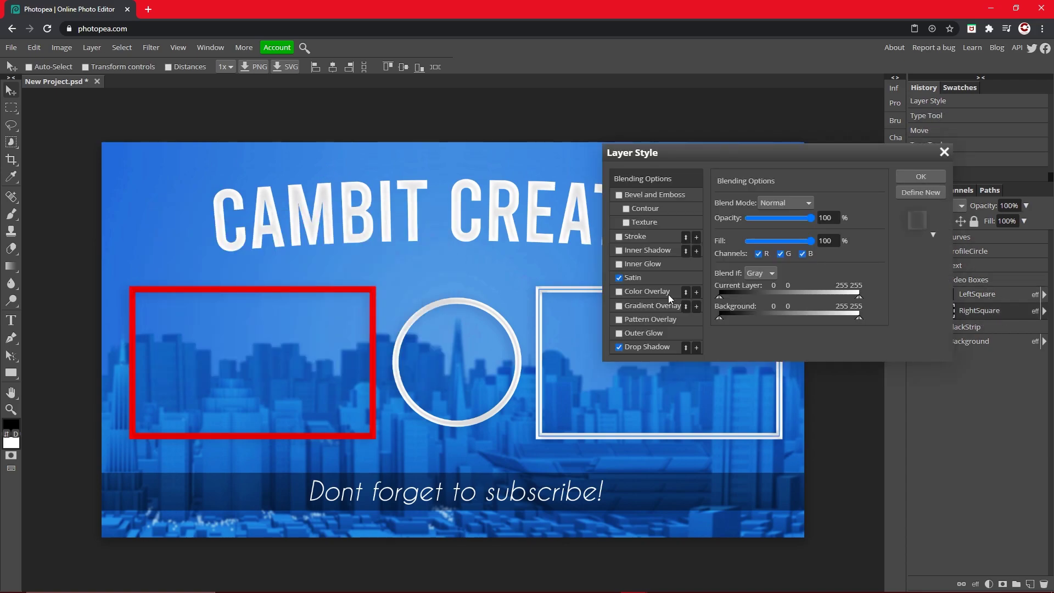
pyautogui.click(620, 293)
pyautogui.click(920, 176)
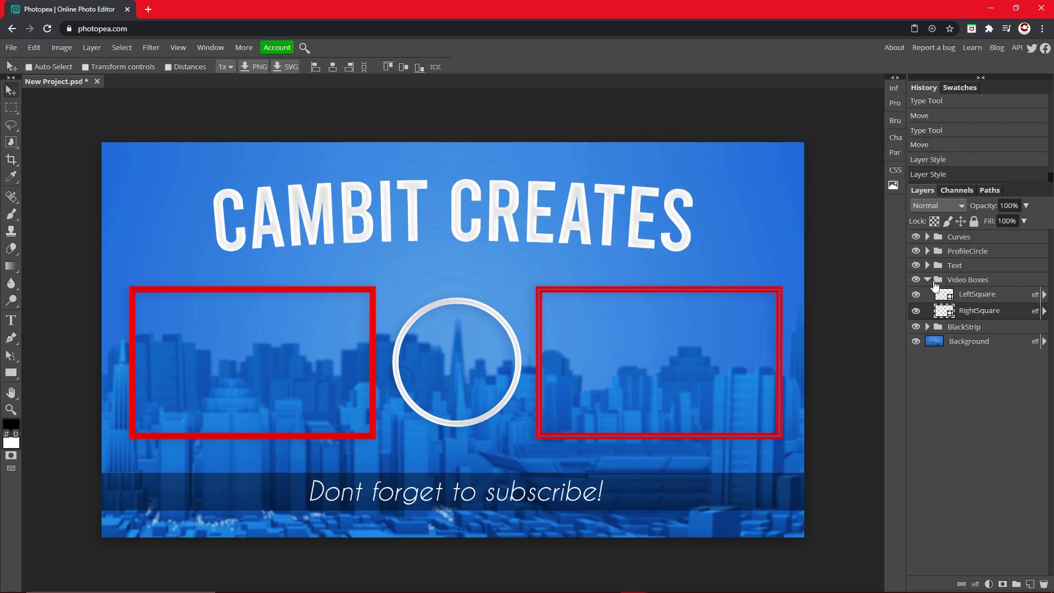
pyautogui.click(926, 280)
# Recolour the profile Circle layer from cyan to red with a colour overlay.
pyautogui.click(927, 265)
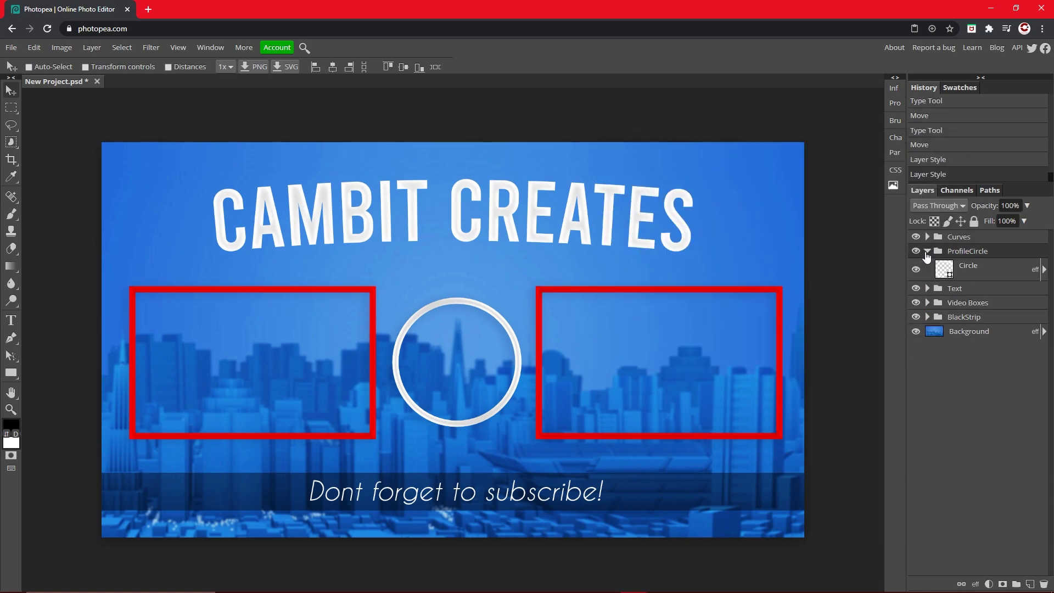
pyautogui.doubleClick(1003, 273)
pyautogui.click(619, 292)
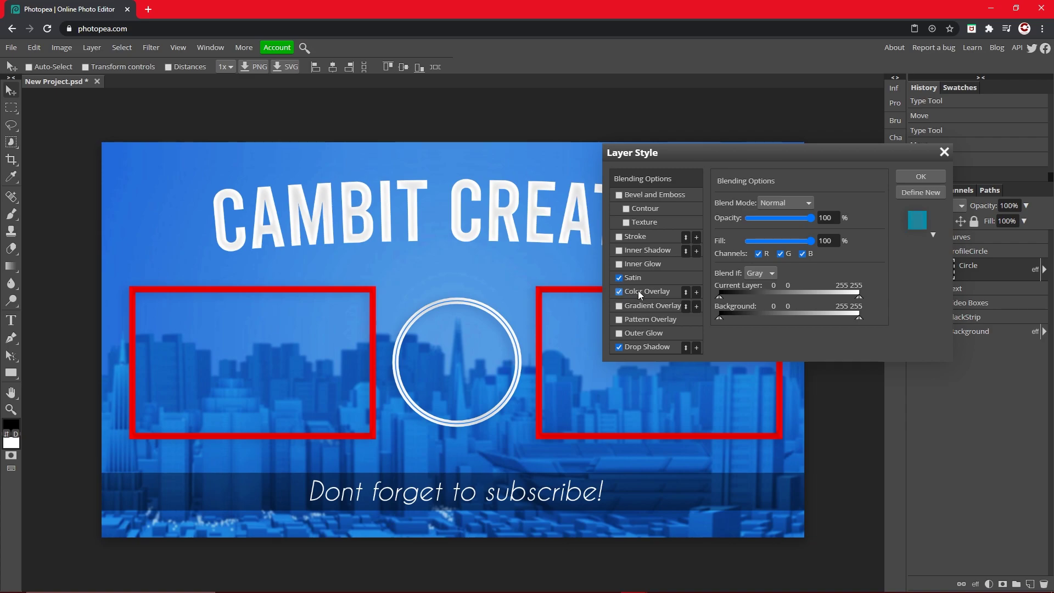
pyautogui.click(640, 293)
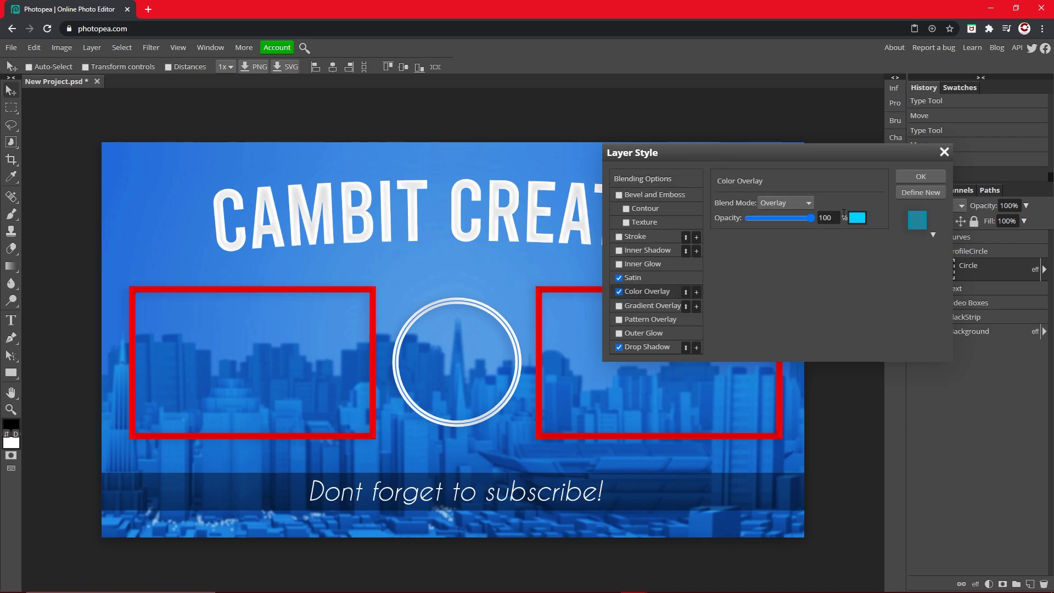
pyautogui.click(856, 220)
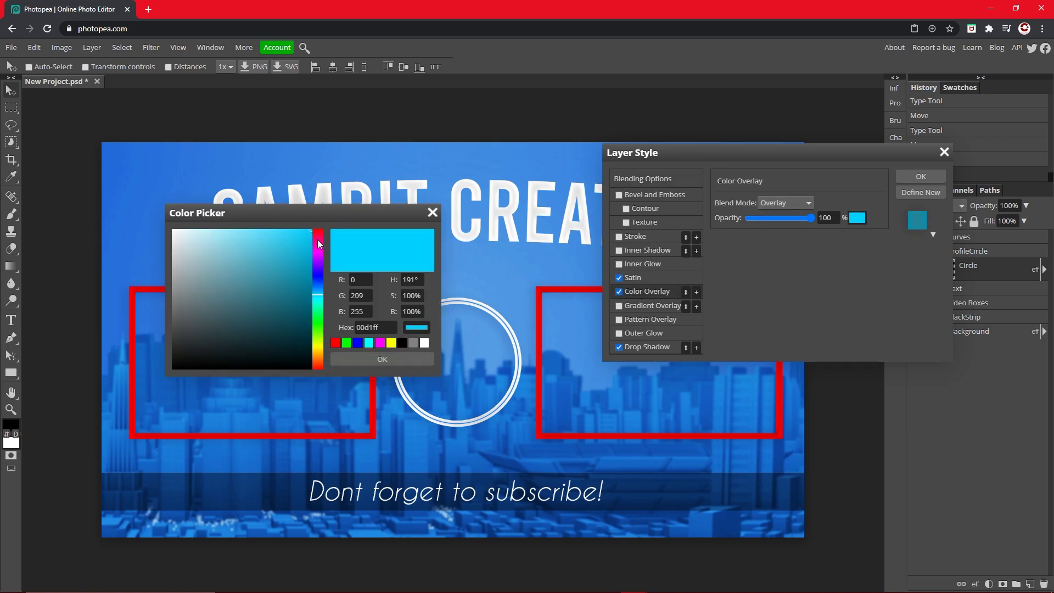
pyautogui.moveTo(319, 243); pyautogui.dragTo(316, 193)
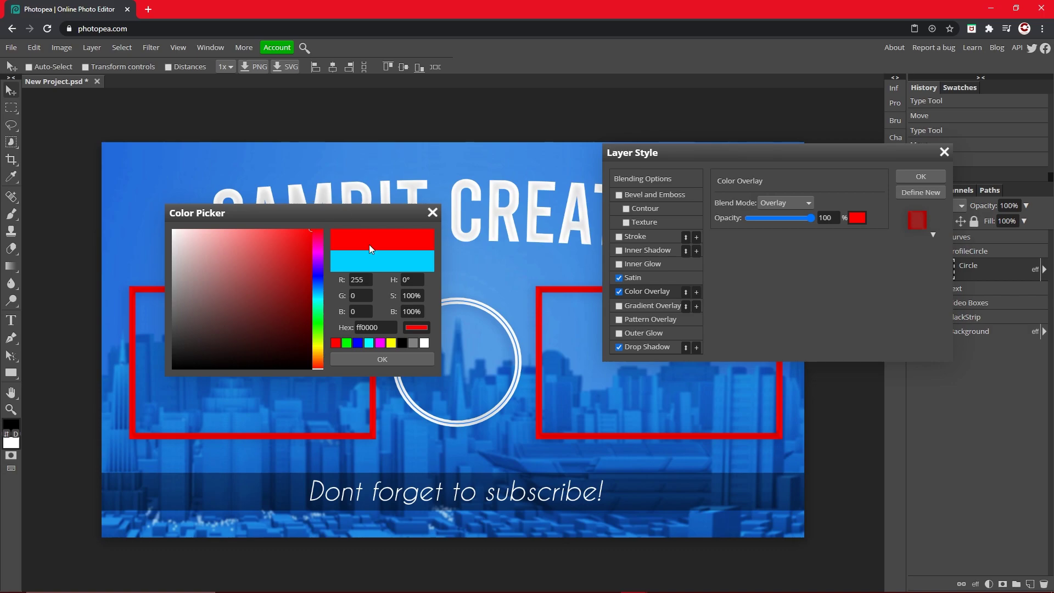
pyautogui.click(394, 359)
pyautogui.click(920, 176)
pyautogui.click(915, 265)
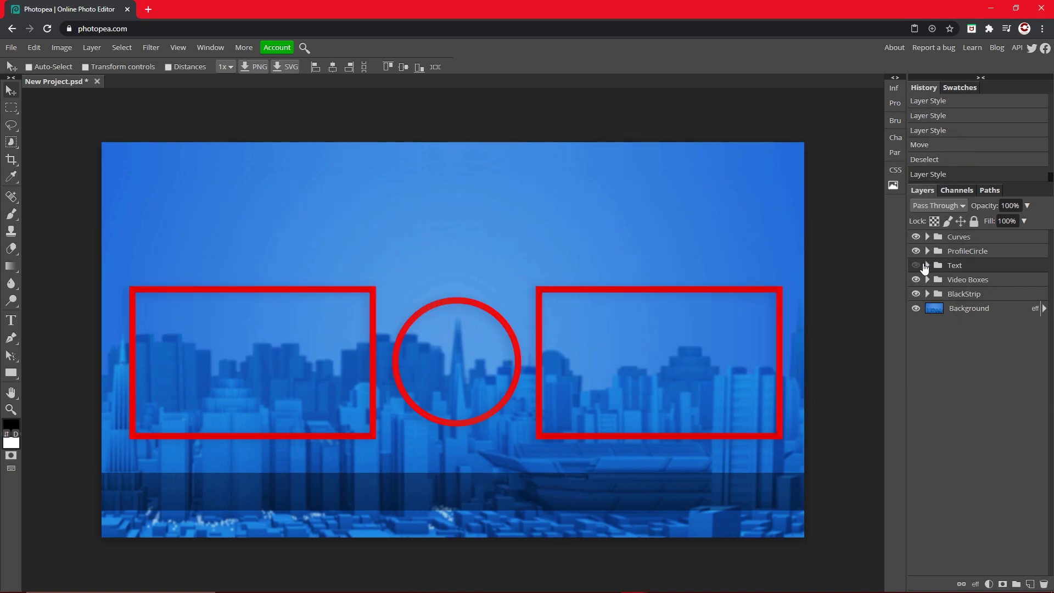
# Give the CAMBIT CREATES title a red colour overlay with Normal blending.
pyautogui.click(916, 265)
pyautogui.click(927, 265)
pyautogui.doubleClick(1022, 296)
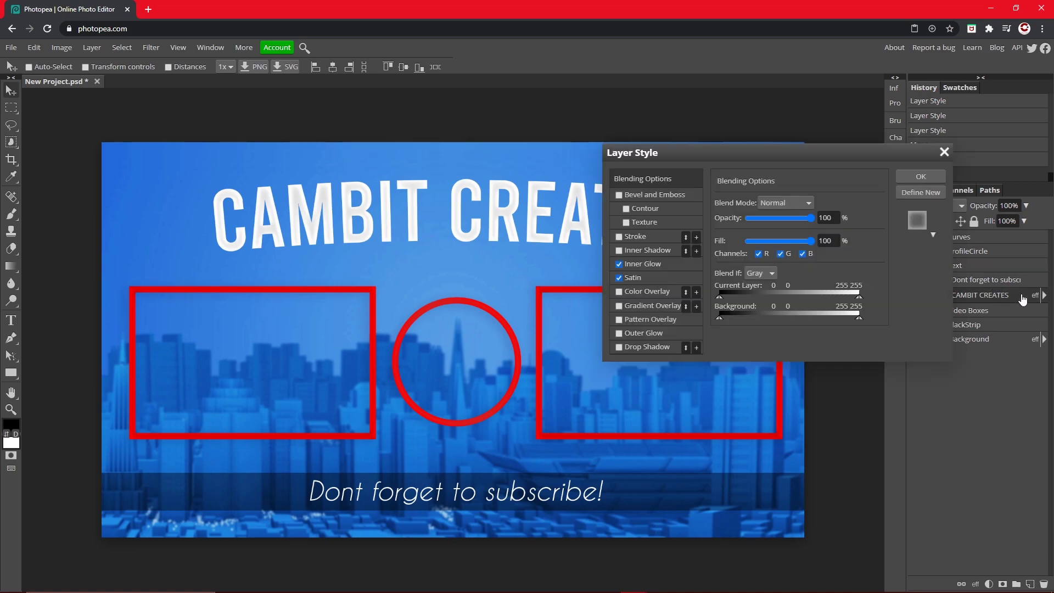
pyautogui.click(641, 292)
pyautogui.click(782, 203)
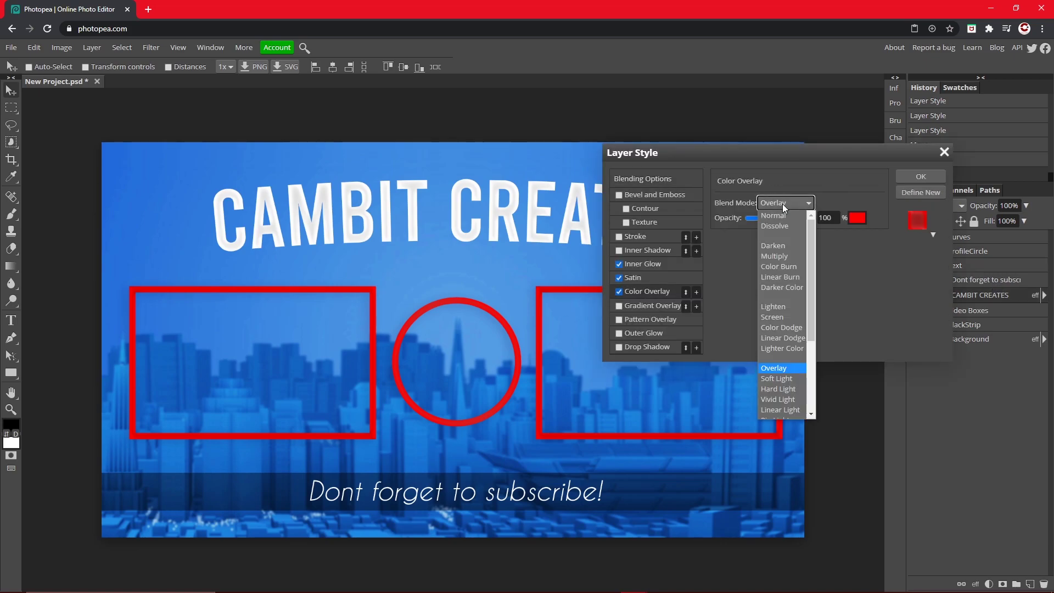
pyautogui.click(775, 213)
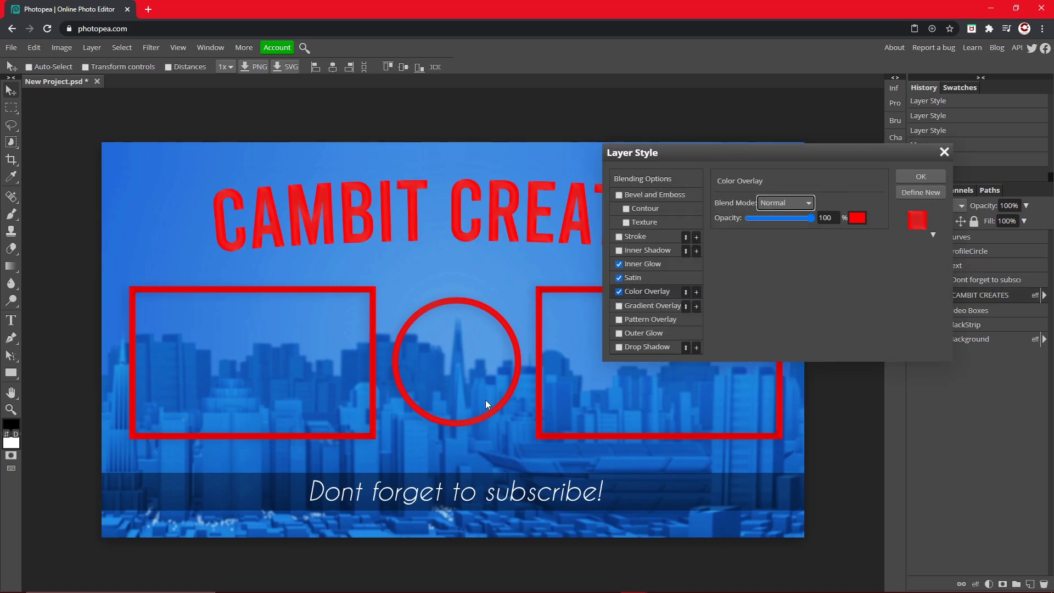
pyautogui.click(920, 176)
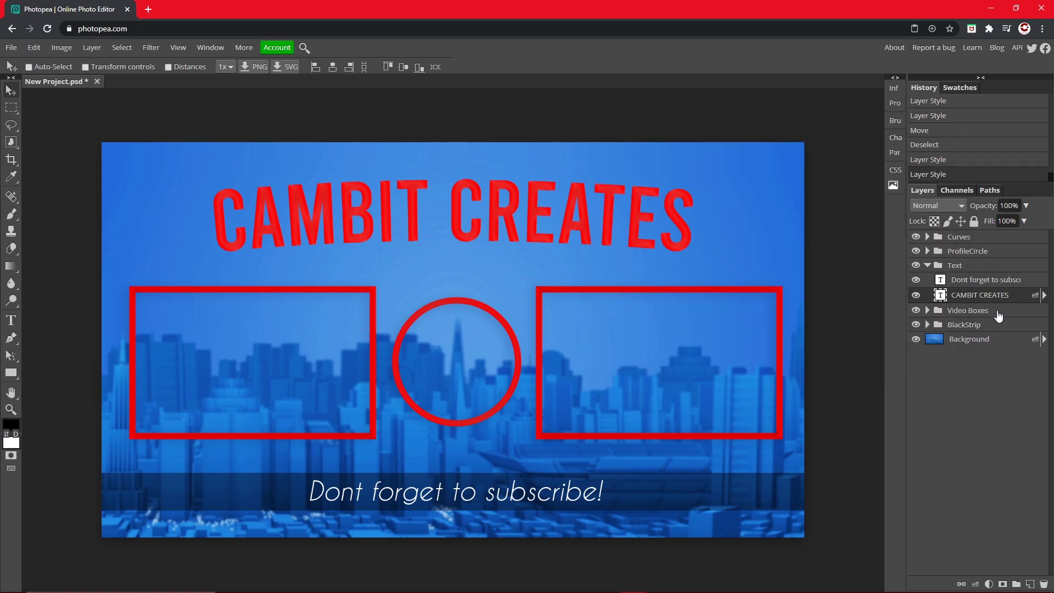
# Switch the Circle layer's colour overlay blend mode to Normal.
pyautogui.click(926, 251)
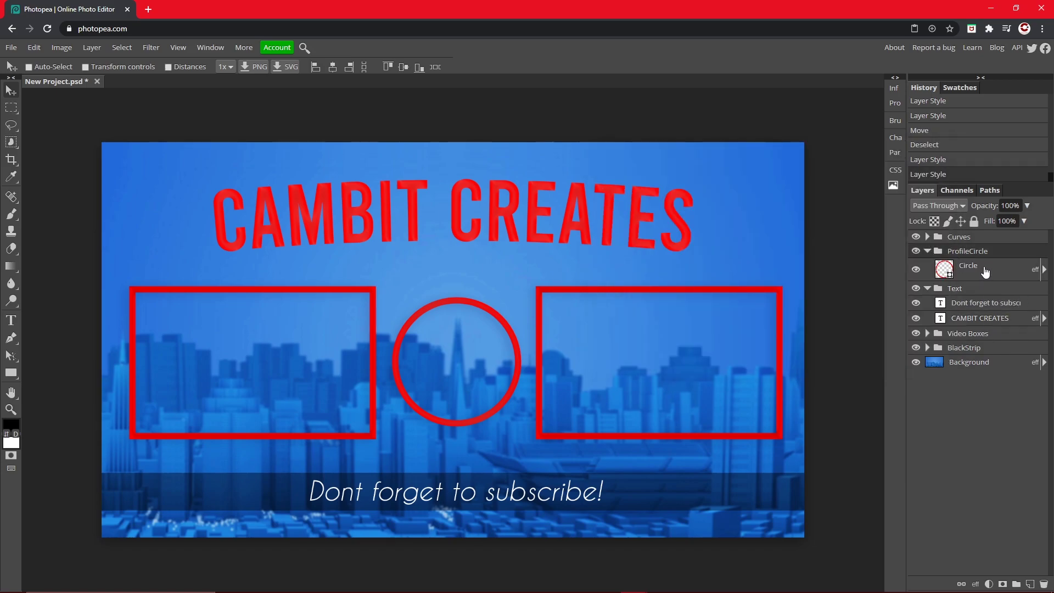
pyautogui.doubleClick(996, 270)
pyautogui.click(639, 291)
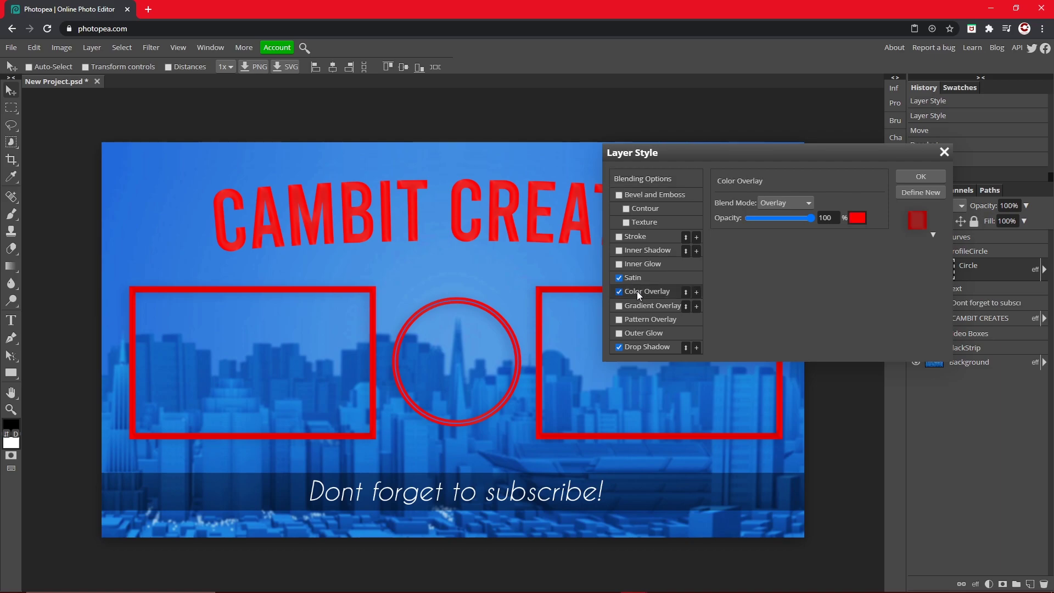
pyautogui.click(785, 202)
pyautogui.click(785, 215)
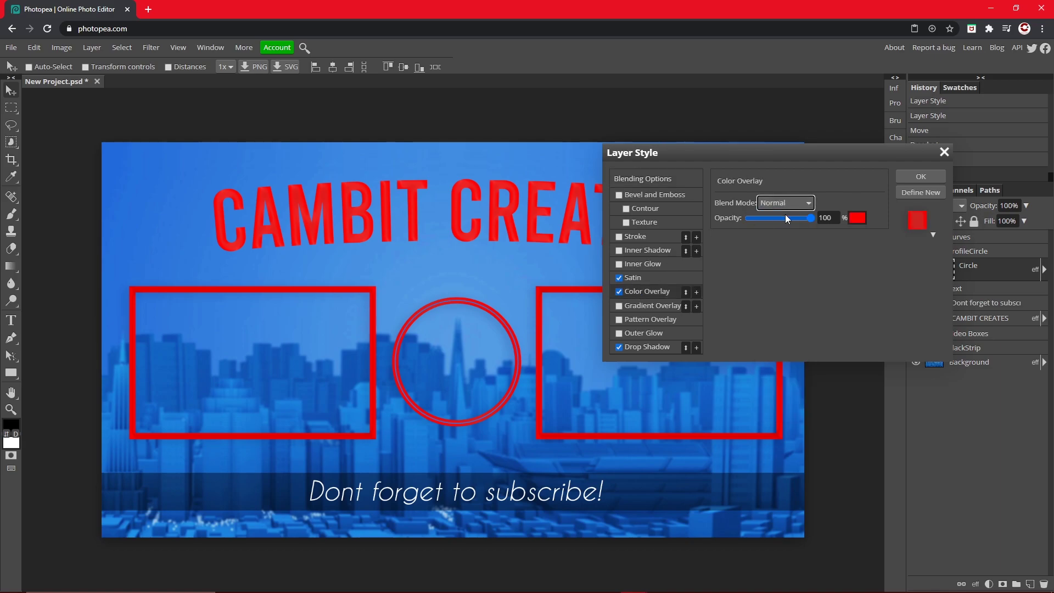
pyautogui.click(926, 177)
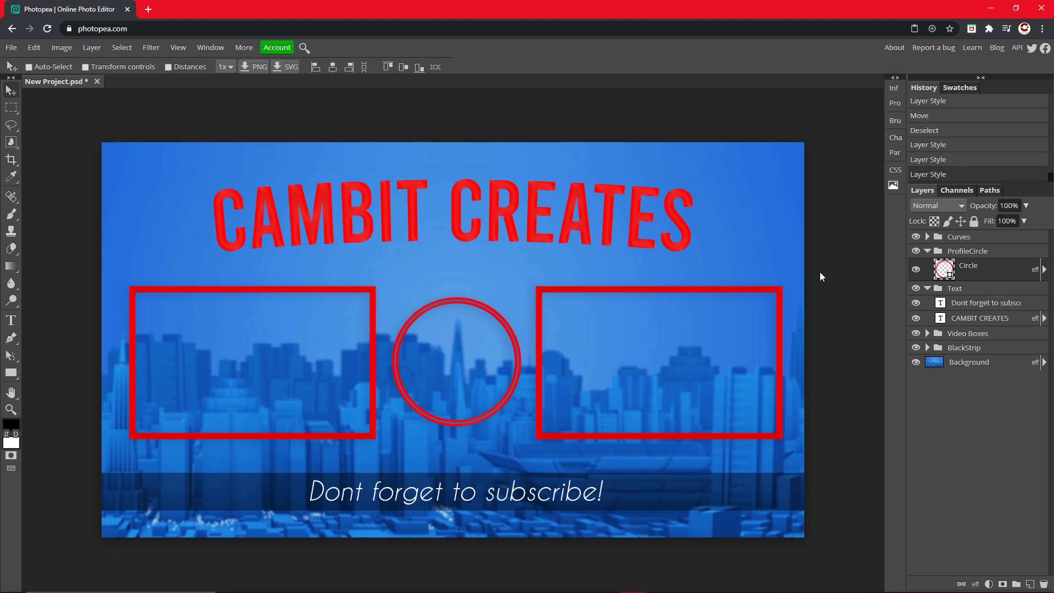
# Undo the red styling to restore the white template, leaving ProfileCircle's styles unchanged.
pyautogui.hotkey('ctrl', 'z')
pyautogui.hotkey('ctrl', 'z')
pyautogui.hotkey('ctrl', 'z')
pyautogui.hotkey('ctrl', 'z')
pyautogui.hotkey('ctrl', 'z')
pyautogui.hotkey('ctrl', 'z')
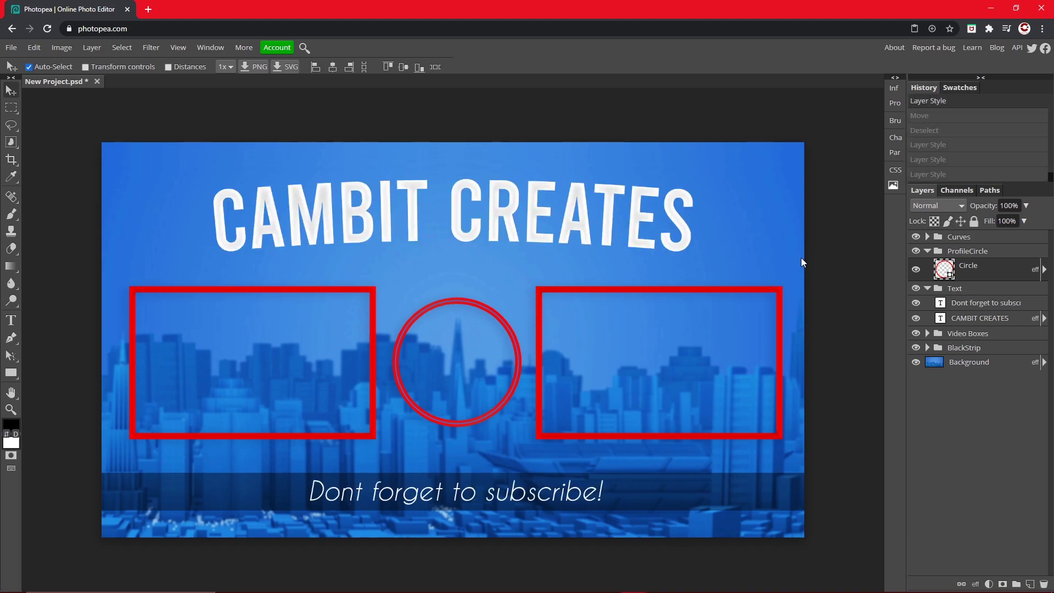
pyautogui.hotkey('ctrl', 'z')
pyautogui.hotkey('ctrl', 'z')
pyautogui.hotkey('ctrl', 'z')
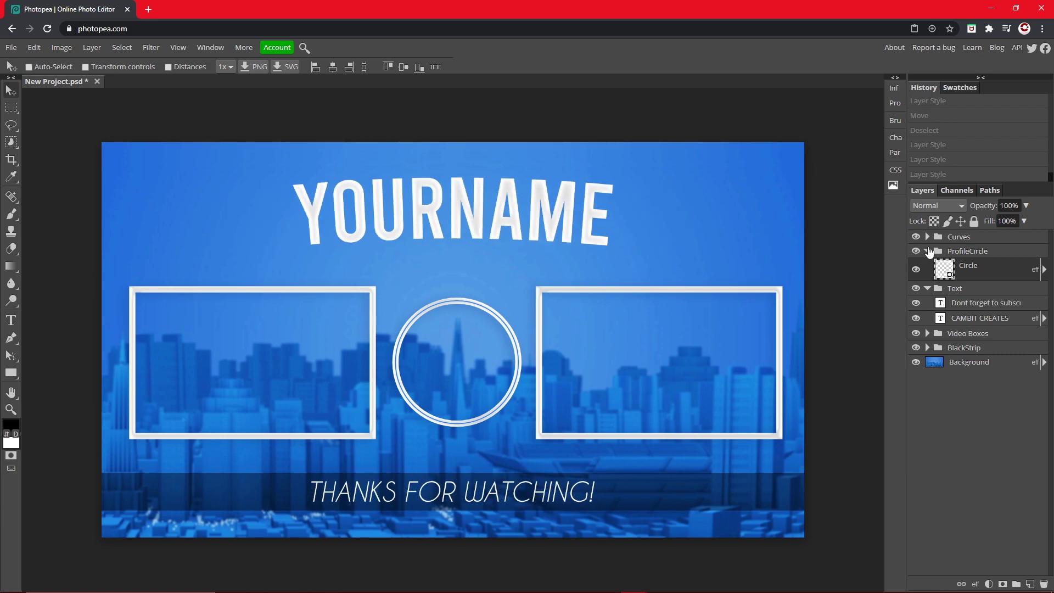
pyautogui.doubleClick(928, 251)
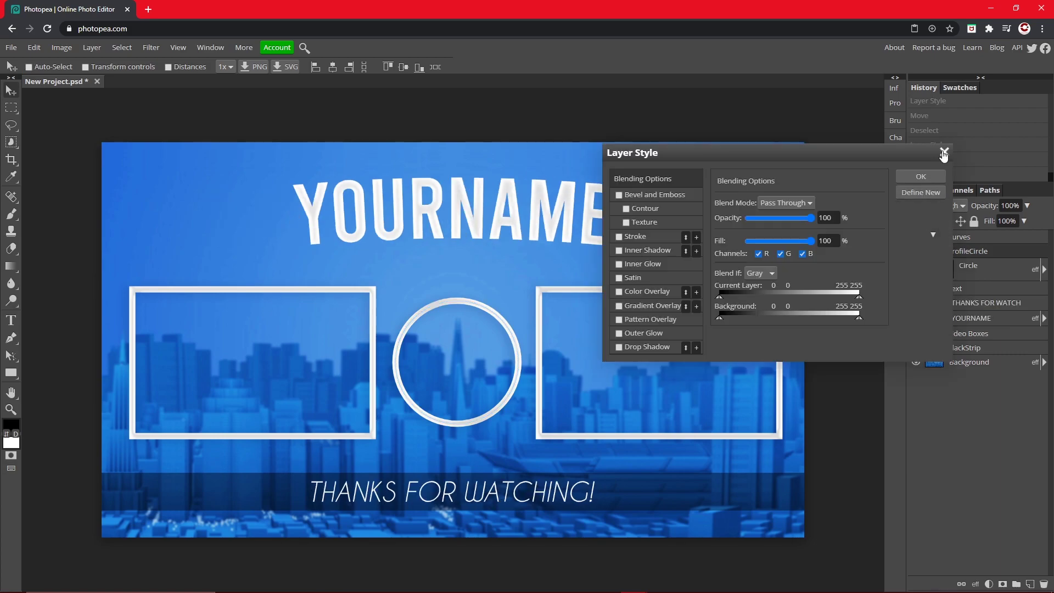
pyautogui.click(942, 153)
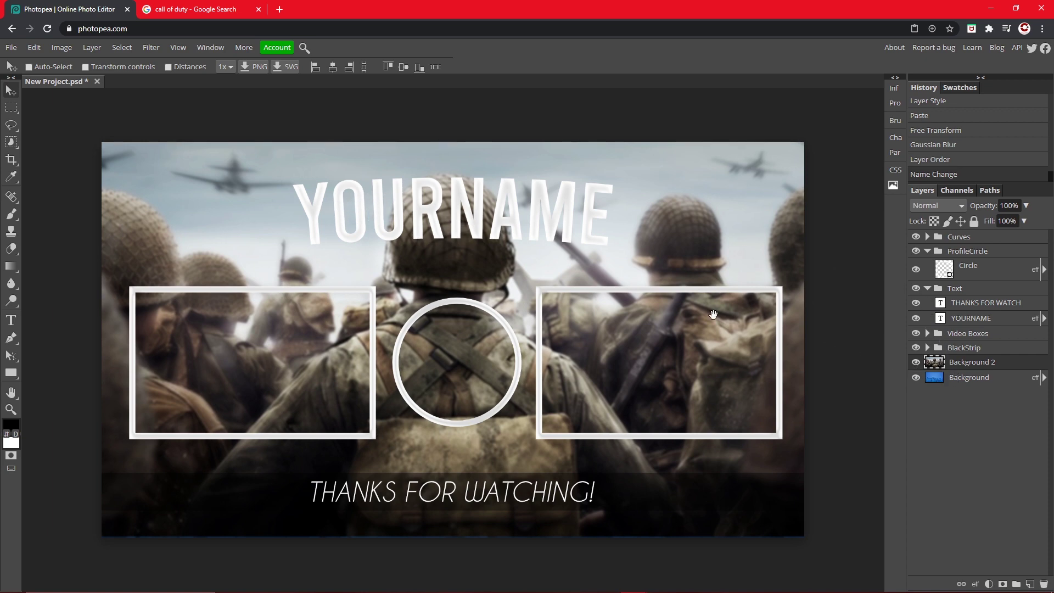
# Select the Background layer and collapse the Video Boxes group.
pyautogui.click(170, 8)
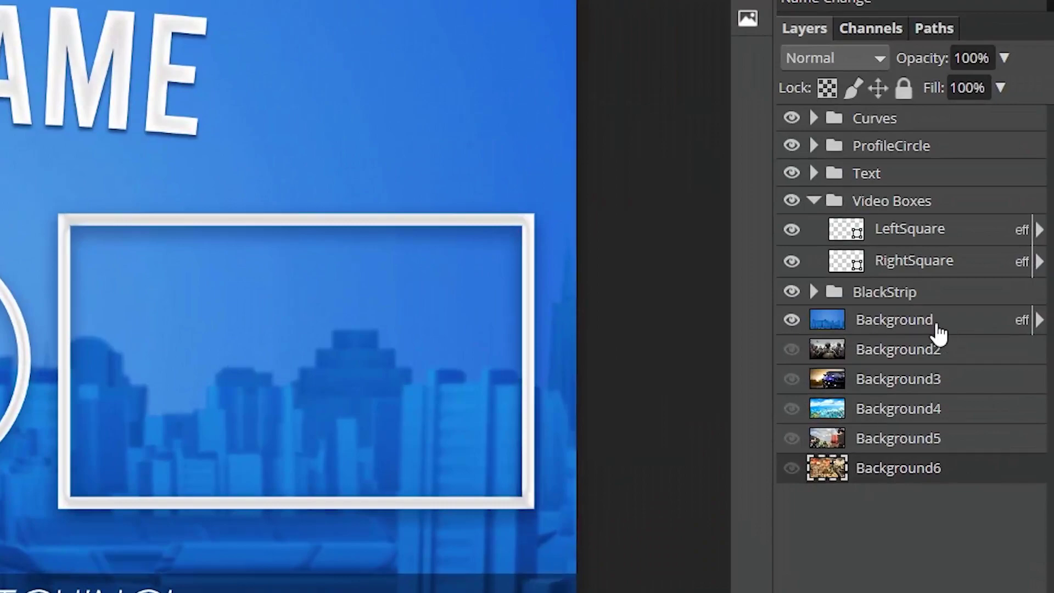
pyautogui.click(886, 322)
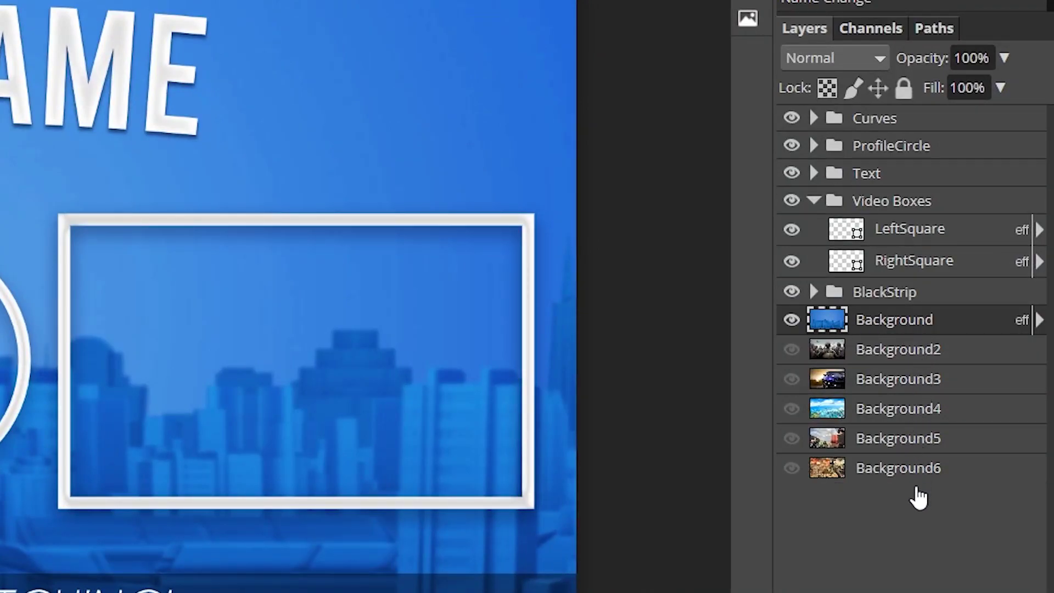
pyautogui.click(816, 202)
# Preview the soldiers, car and landscape backgrounds one at a time, hiding the blue city.
pyautogui.click(790, 256)
pyautogui.click(791, 285)
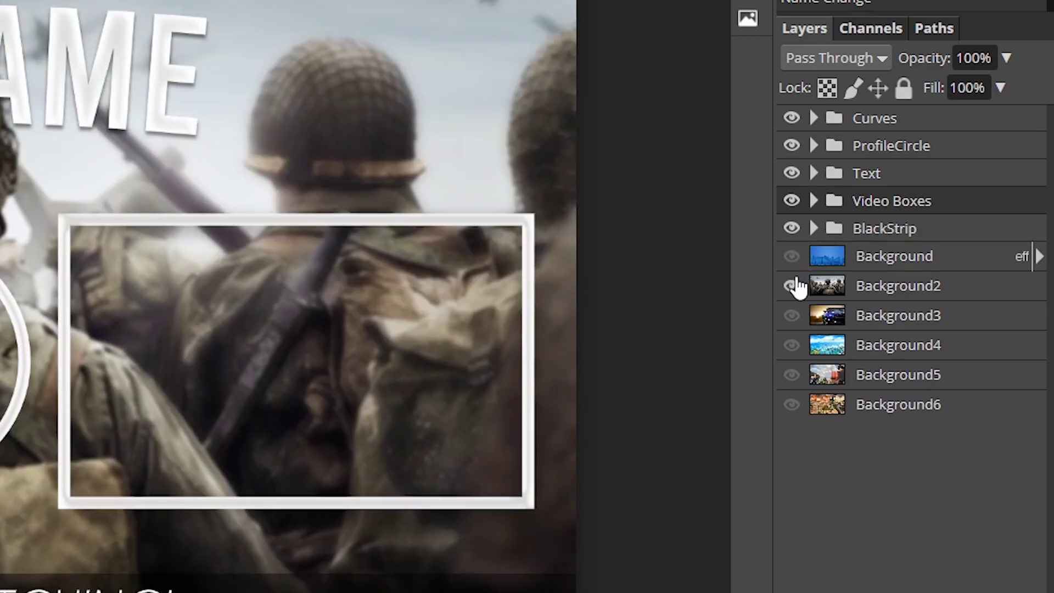
pyautogui.click(791, 286)
pyautogui.click(791, 315)
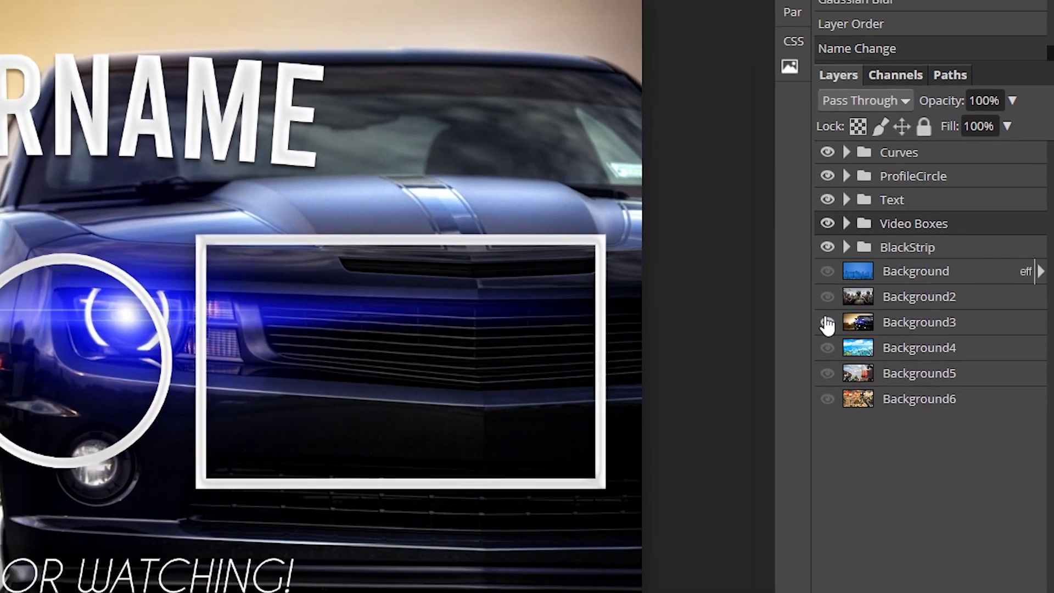
pyautogui.click(791, 315)
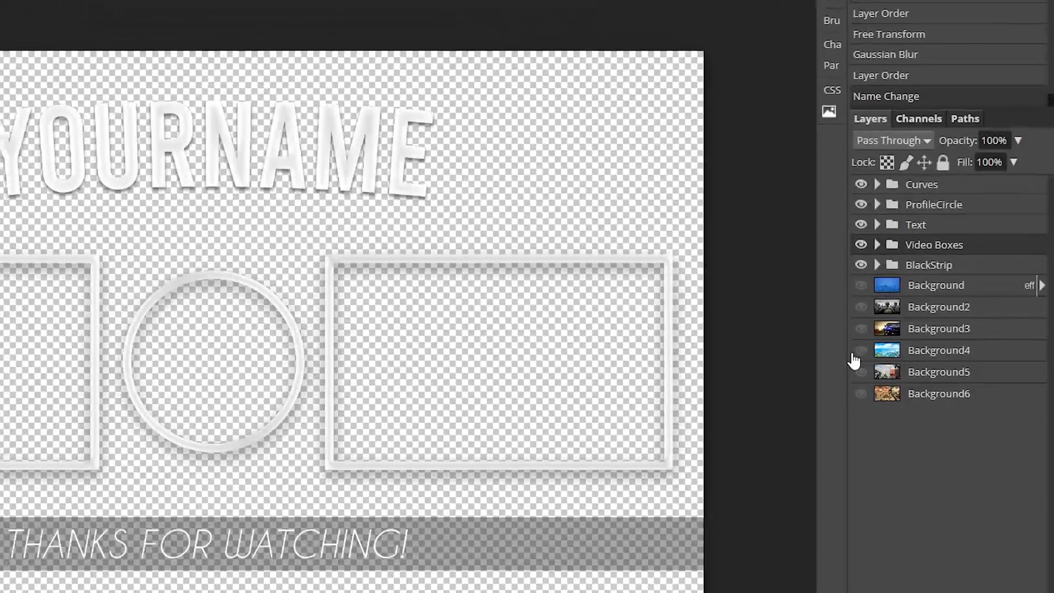
pyautogui.click(790, 344)
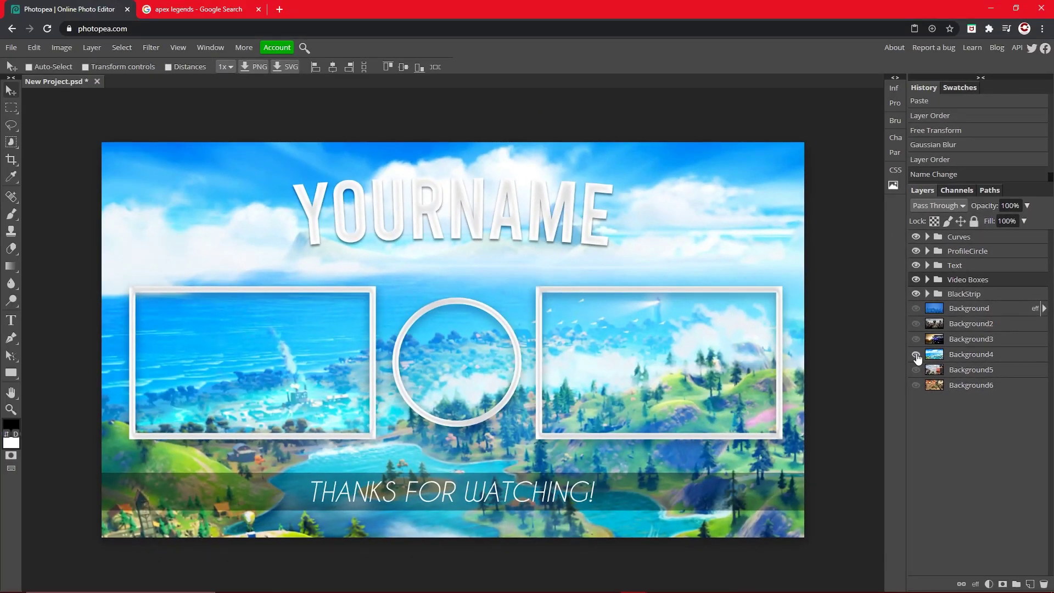
# Preview the Roblox and Apex backgrounds, then leave only the blue city background visible.
pyautogui.click(915, 354)
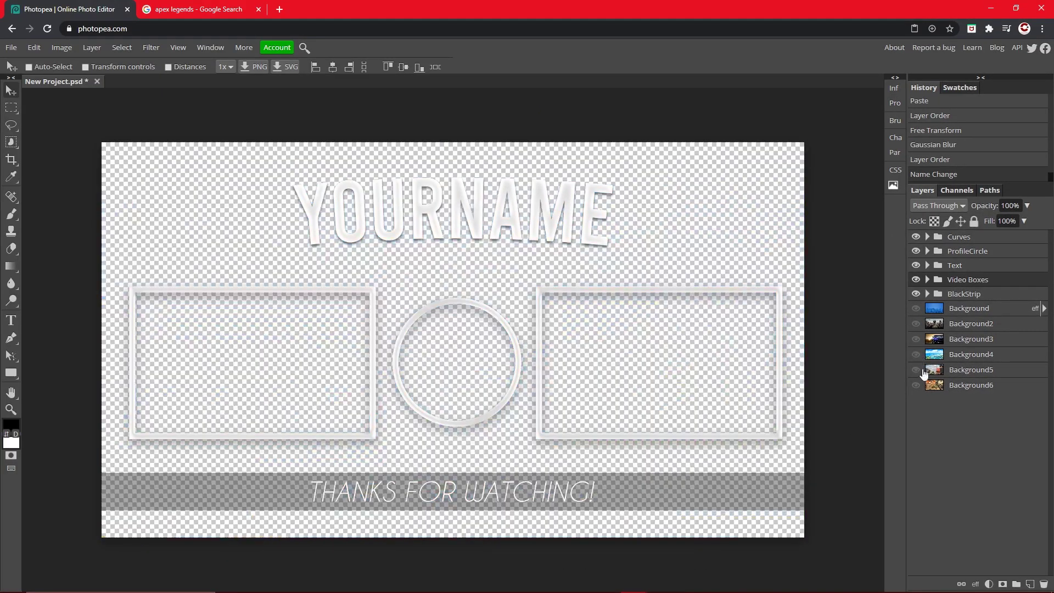
pyautogui.click(916, 369)
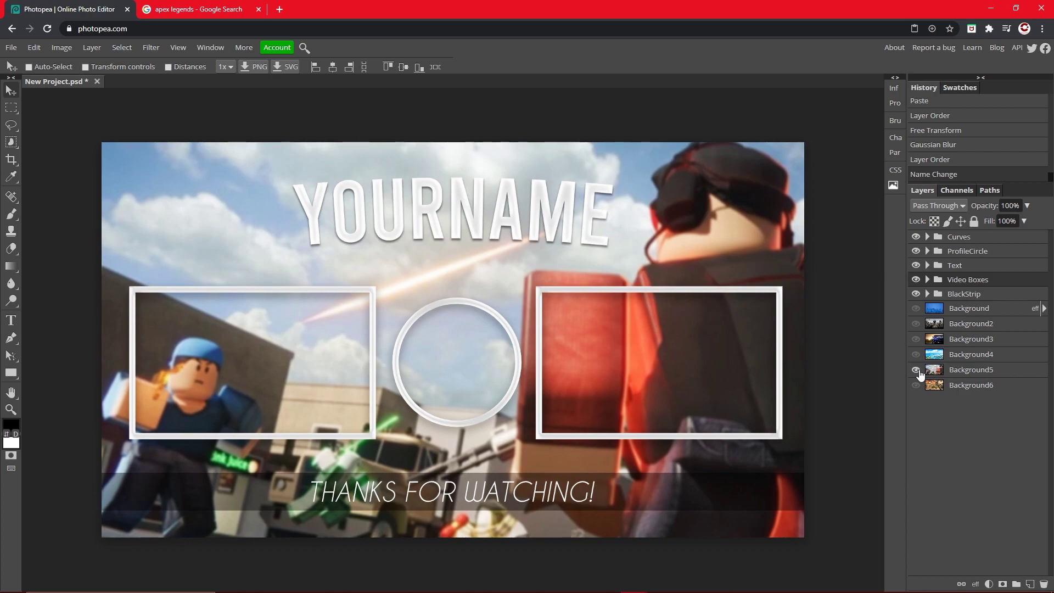
pyautogui.click(916, 369)
pyautogui.click(916, 385)
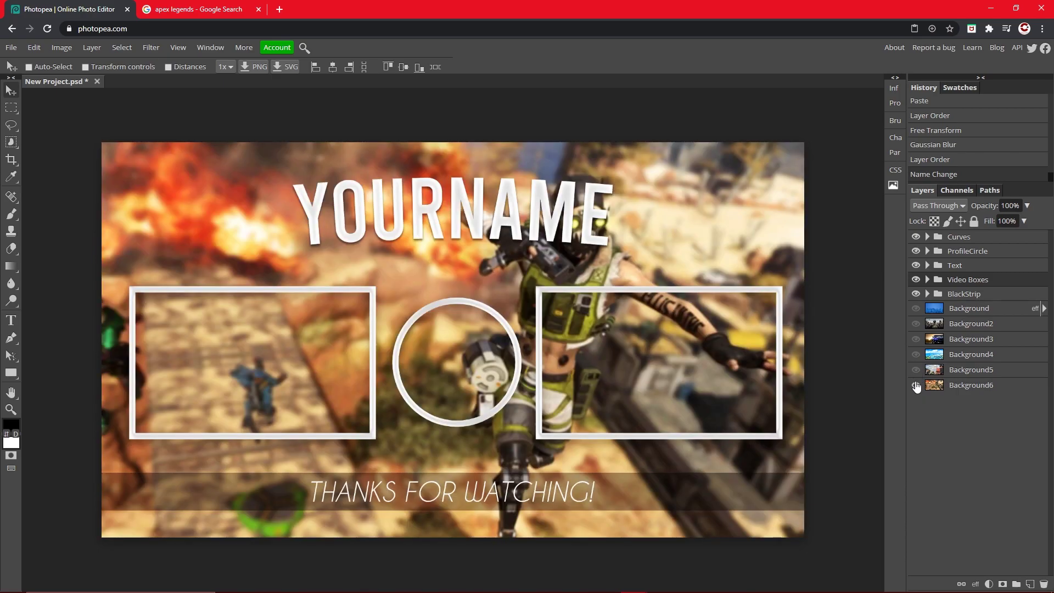
pyautogui.click(916, 385)
pyautogui.click(916, 385)
pyautogui.click(916, 385)
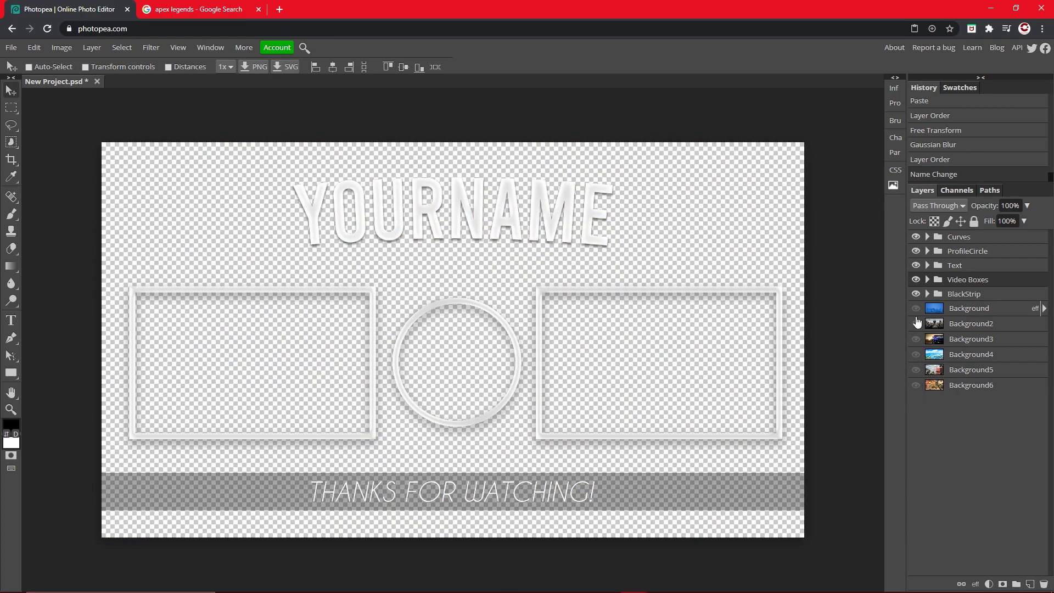
pyautogui.click(916, 308)
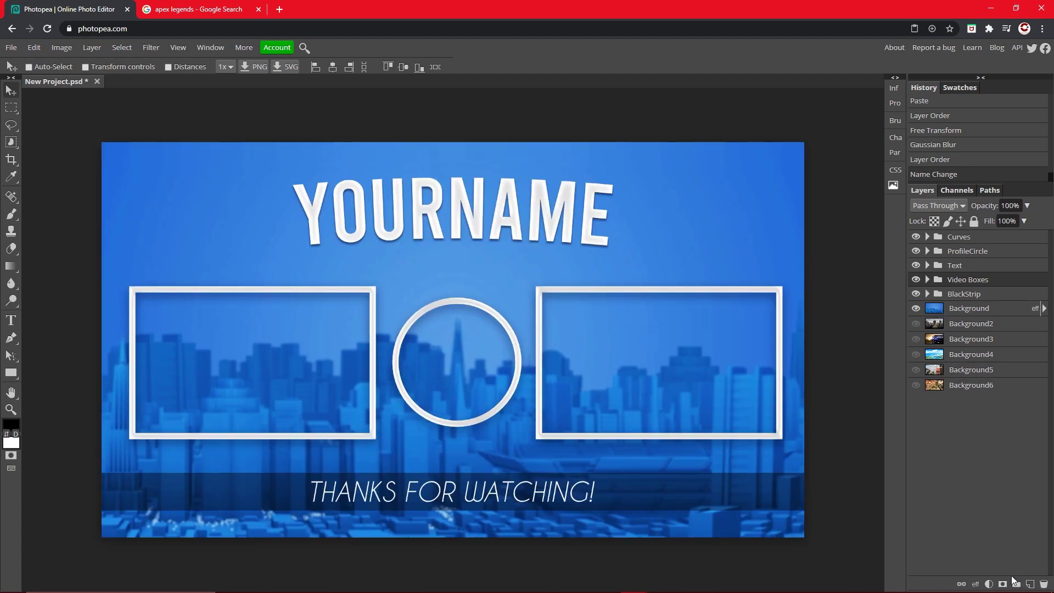